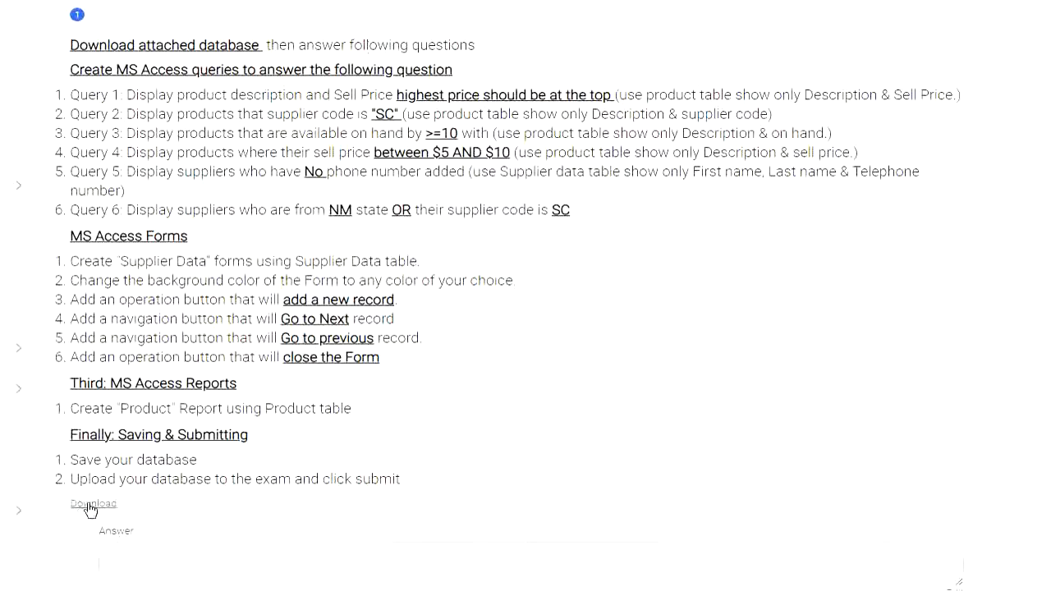
Download the attached WoodenCrafts database, open it in Access with its content enabled, and dismiss the activation wizard.
{"action": "left_click", "coordinate": [90, 506]}
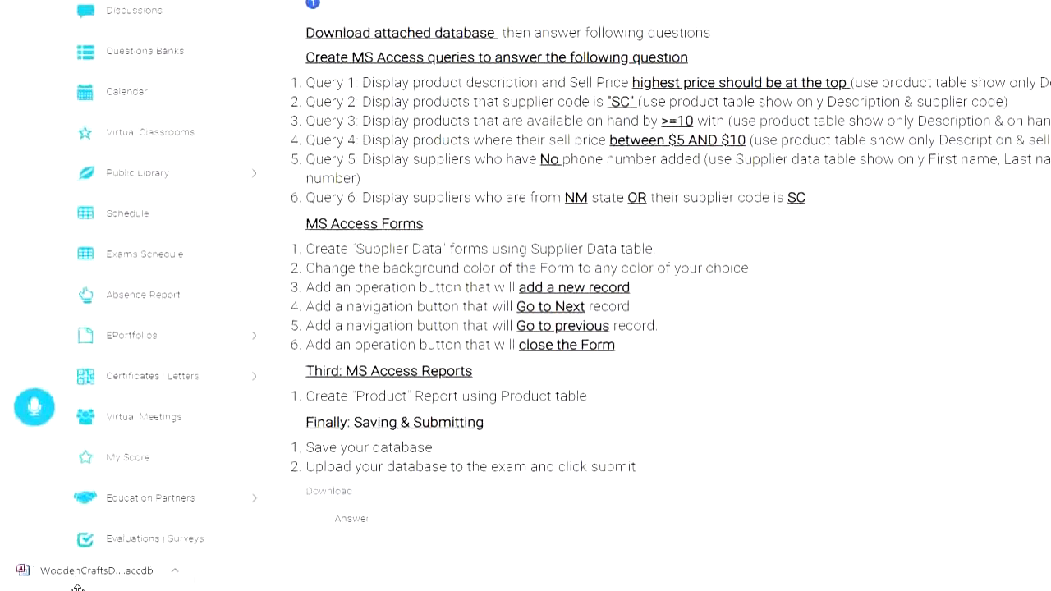
{"action": "left_click", "coordinate": [125, 578]}
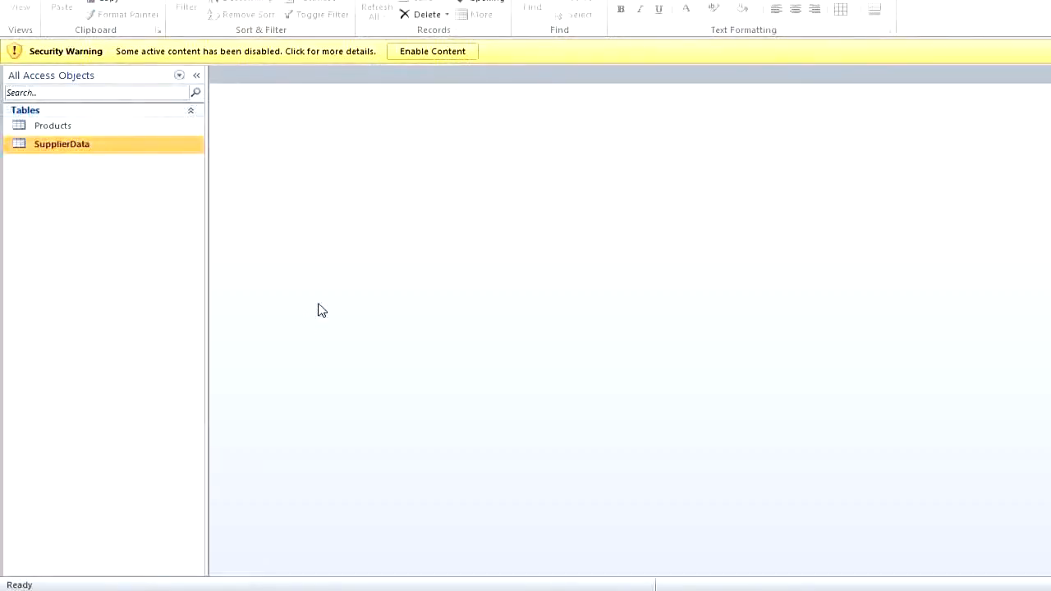
{"action": "left_click", "coordinate": [453, 52]}
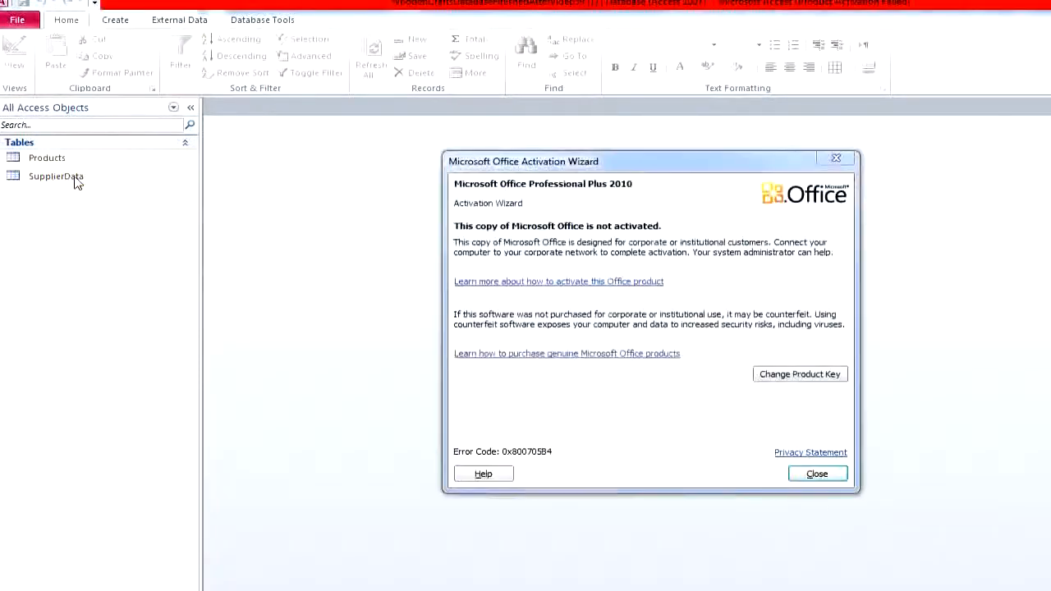
{"action": "left_click", "coordinate": [838, 476]}
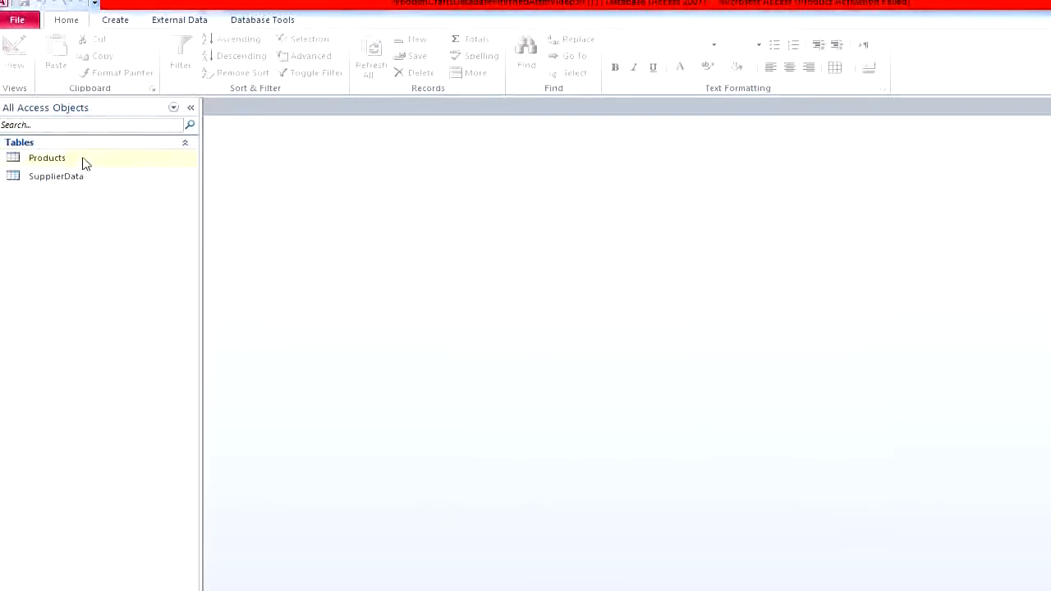
Open the Products and SupplierData tables in Design view to examine their fields and data types.
{"action": "right_click", "coordinate": [85, 162]}
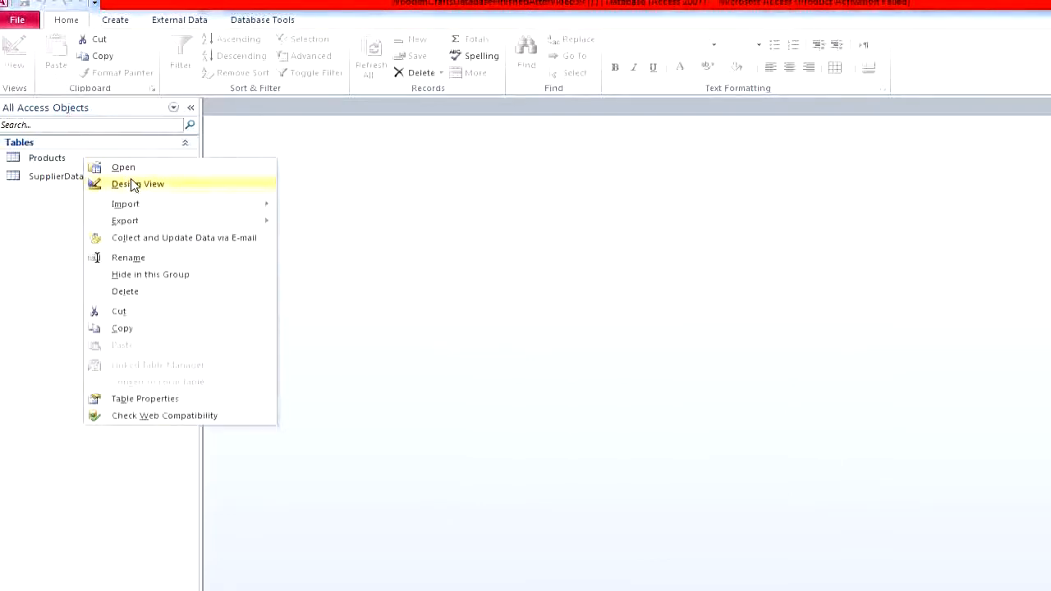
{"action": "left_click", "coordinate": [133, 184]}
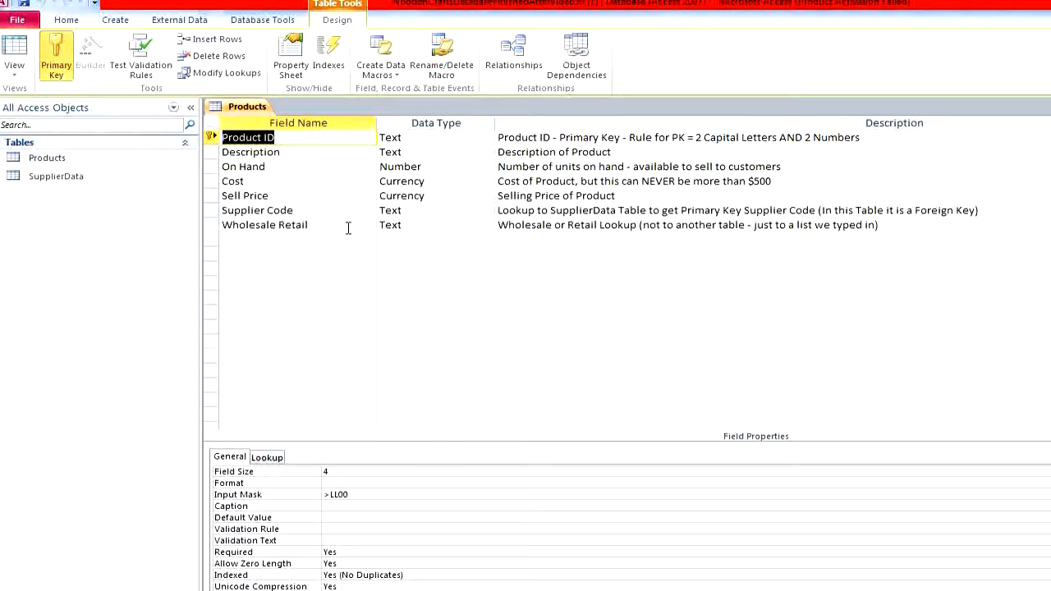
{"action": "left_click", "coordinate": [102, 180]}
{"action": "right_click", "coordinate": [102, 181]}
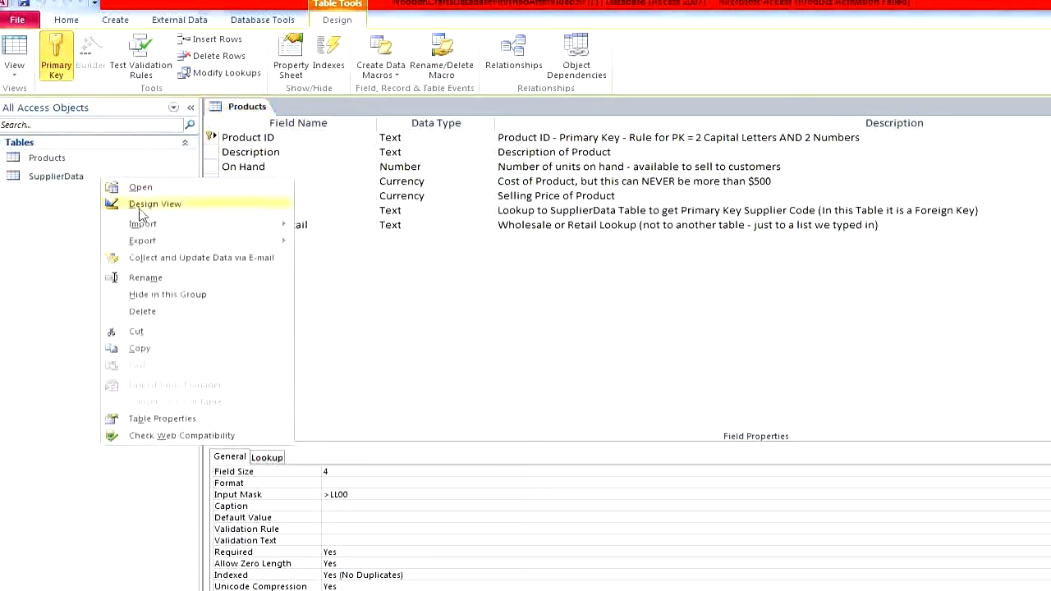
{"action": "left_click", "coordinate": [141, 205]}
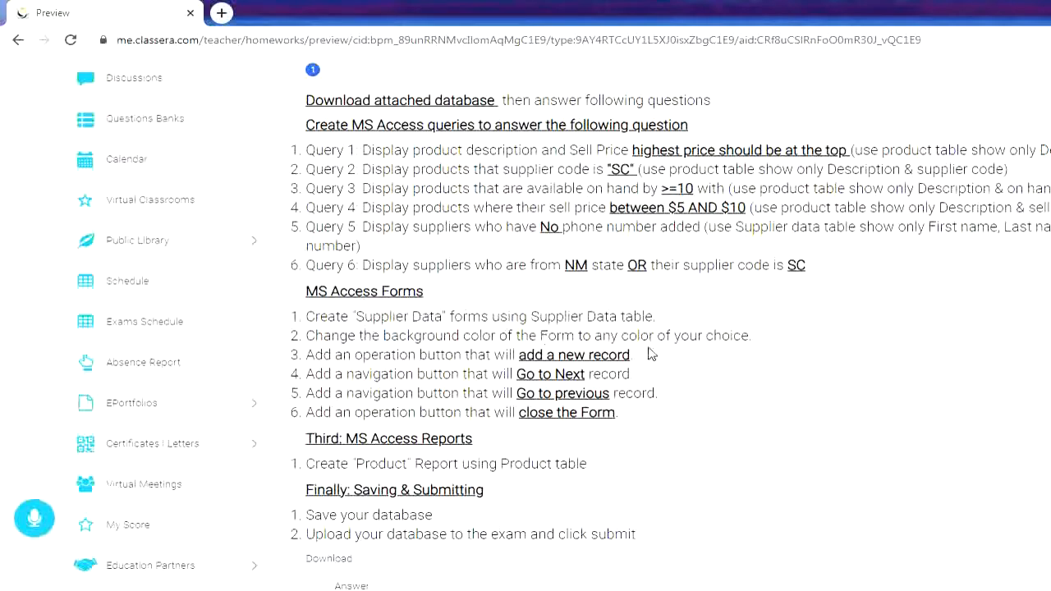
Switch to the Access database, create a form from the SupplierData table, and save it as SupplierData.
{"action": "key", "text": "alt+Tab"}
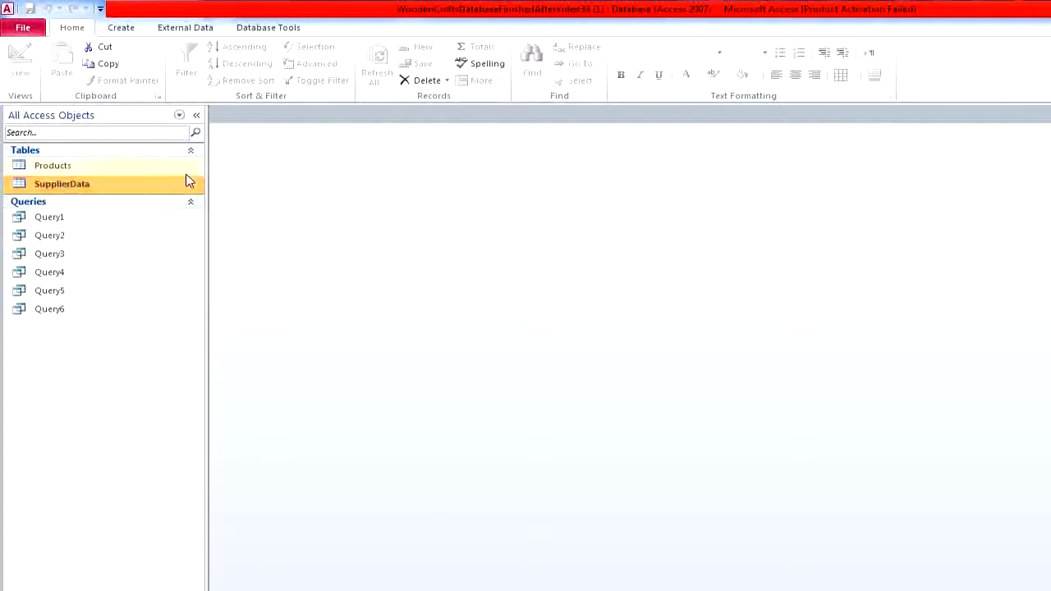
{"action": "left_click", "coordinate": [130, 28]}
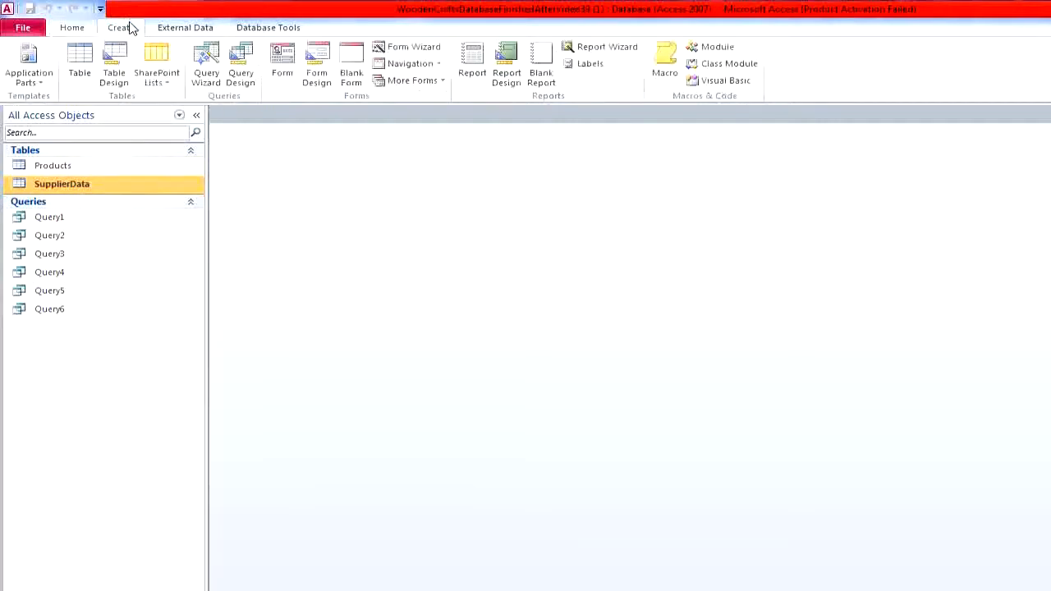
{"action": "left_click", "coordinate": [279, 56]}
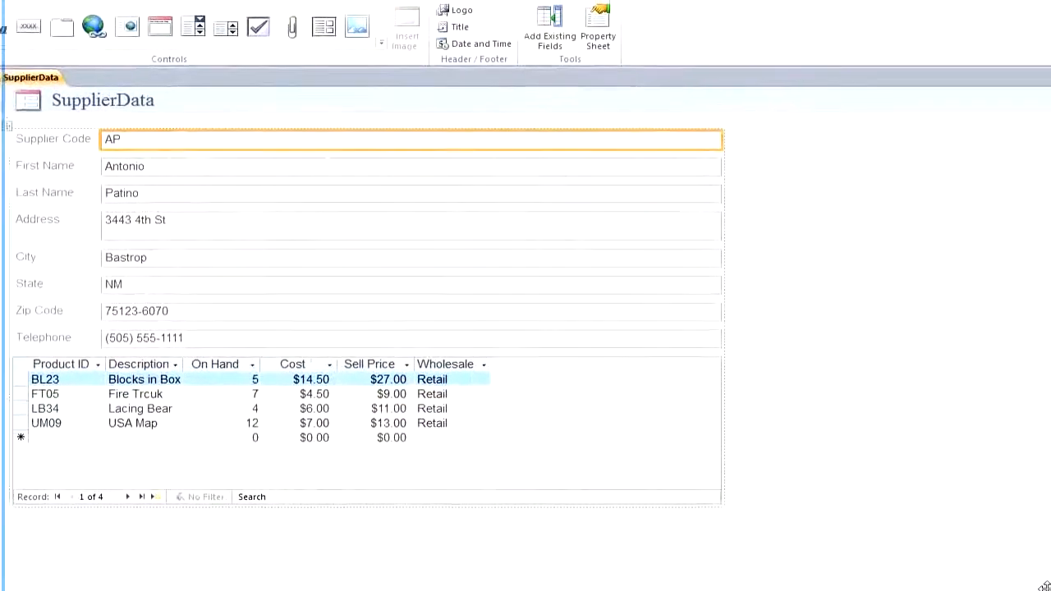
{"action": "left_click", "coordinate": [1041, 54]}
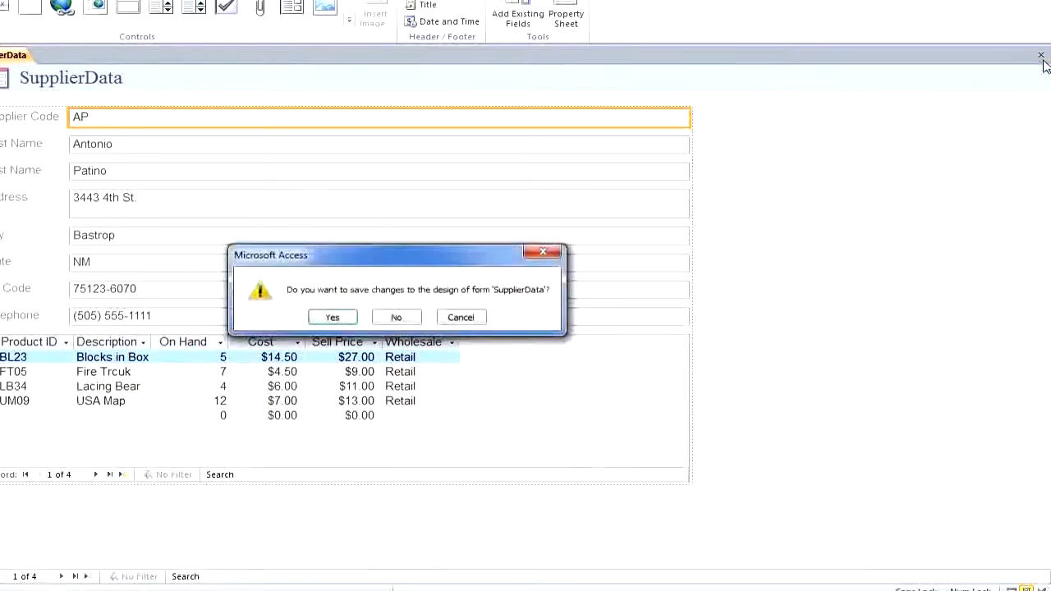
{"action": "left_click", "coordinate": [333, 317]}
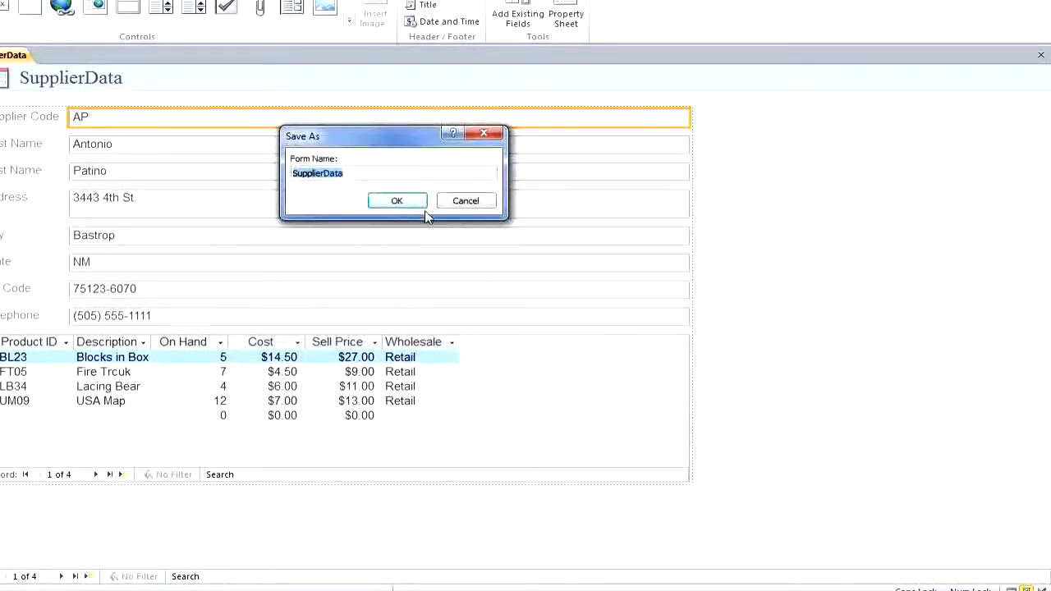
{"action": "left_click", "coordinate": [399, 201]}
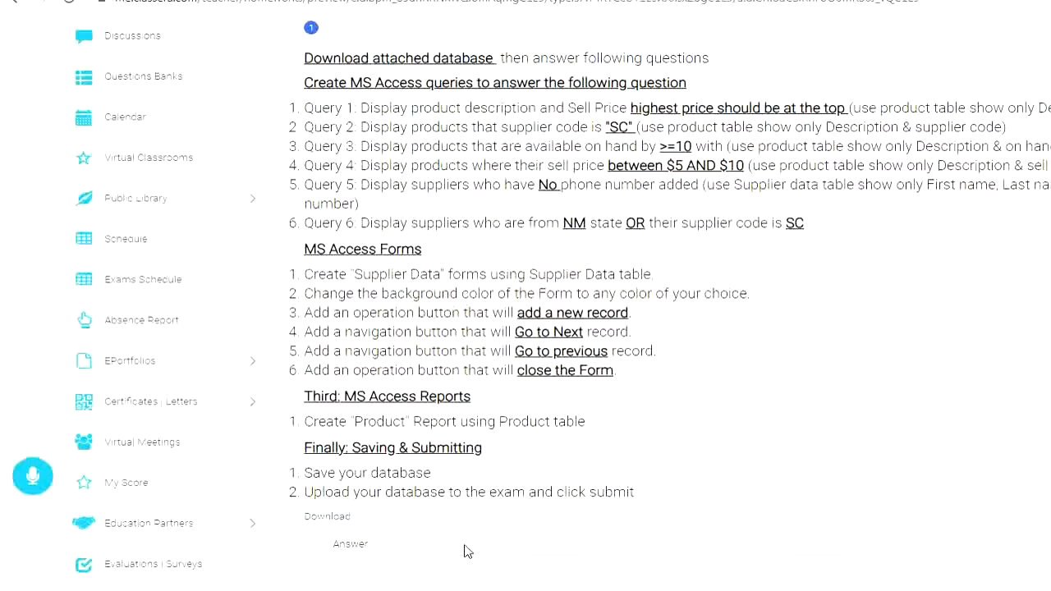
Switch from the assignment page to Access and open the SupplierData form in Design view.
{"action": "left_click", "coordinate": [678, 555]}
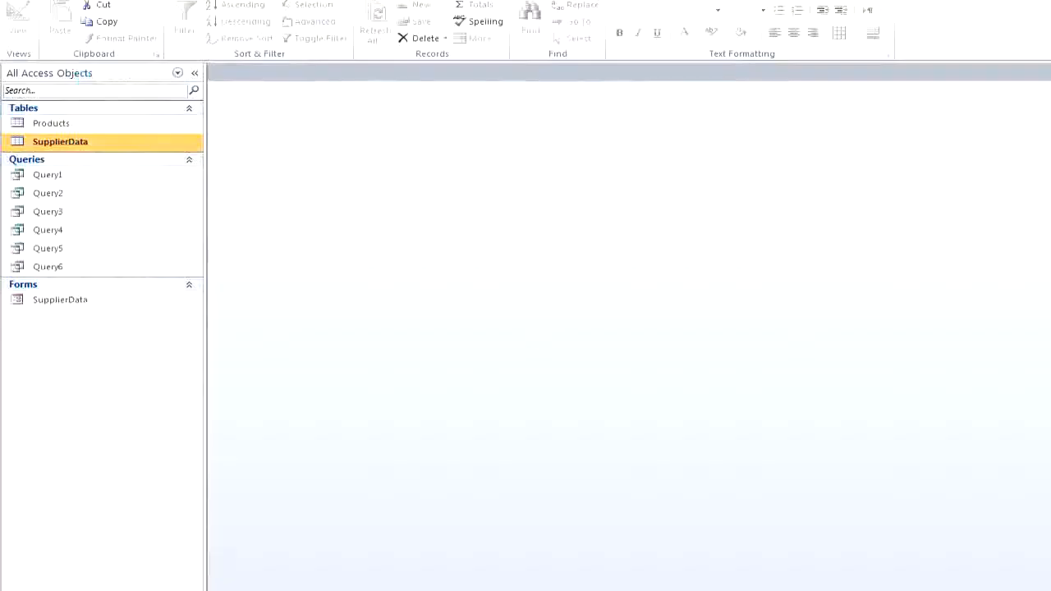
{"action": "left_click", "coordinate": [99, 308]}
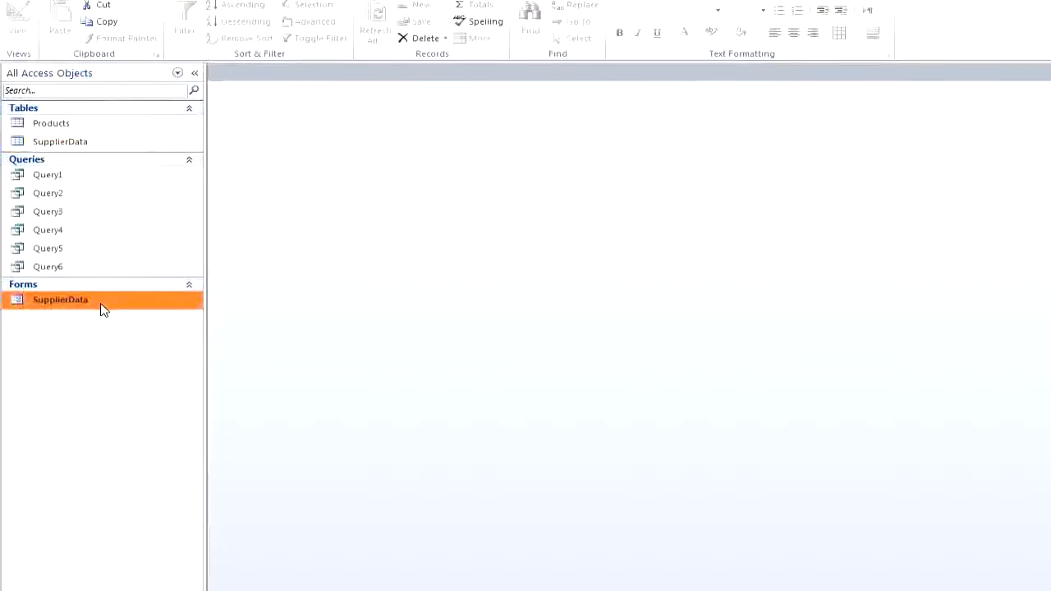
{"action": "right_click", "coordinate": [103, 309]}
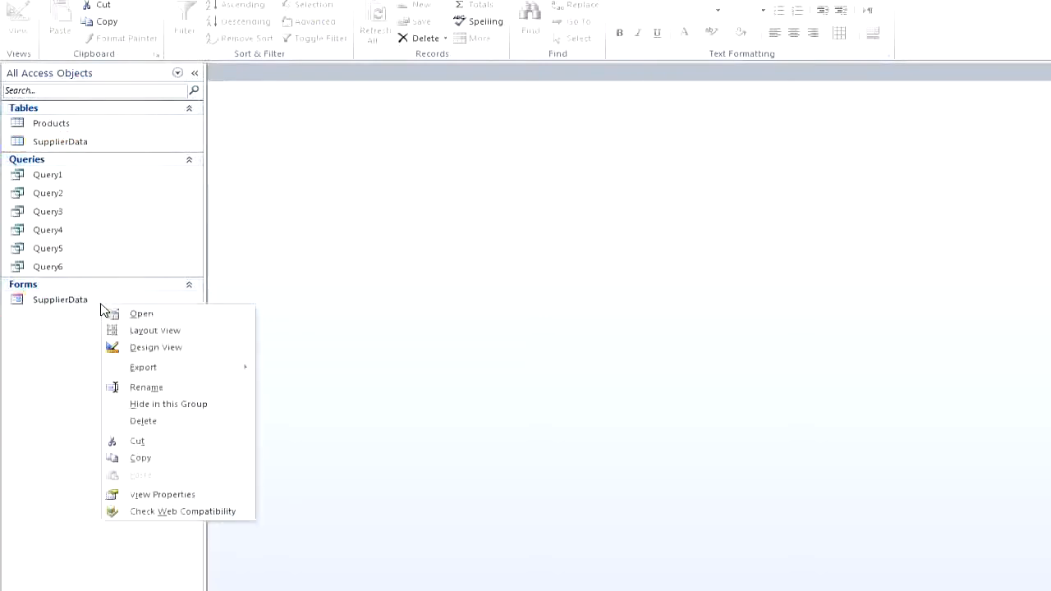
{"action": "left_click", "coordinate": [156, 347]}
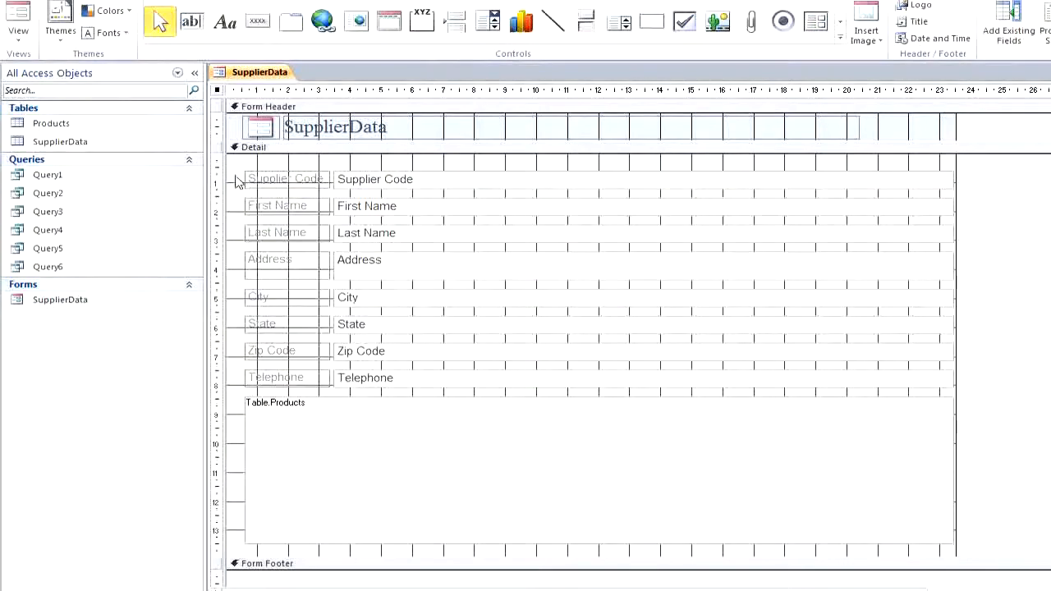
Set the Back Color of the form's Detail section to a light aqua blue from the standard colors.
{"action": "left_click", "coordinate": [235, 179]}
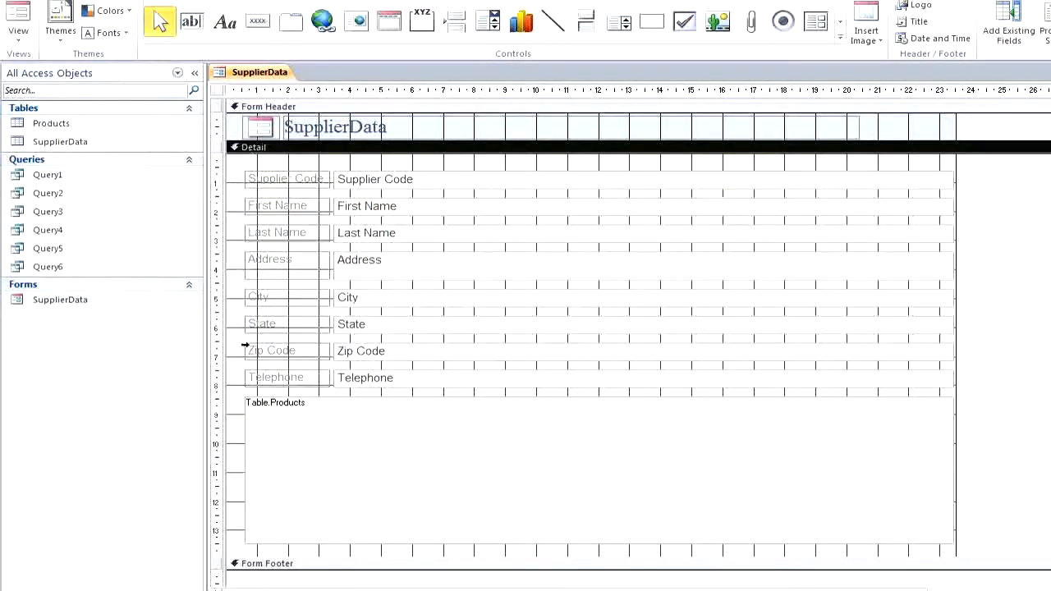
{"action": "right_click", "coordinate": [235, 293]}
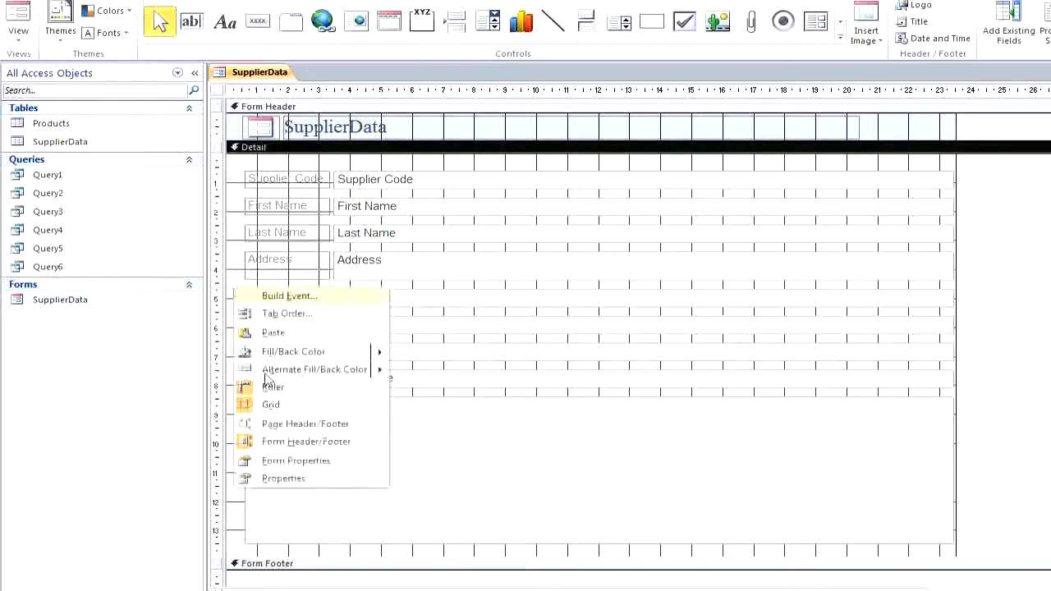
{"action": "left_click", "coordinate": [291, 479]}
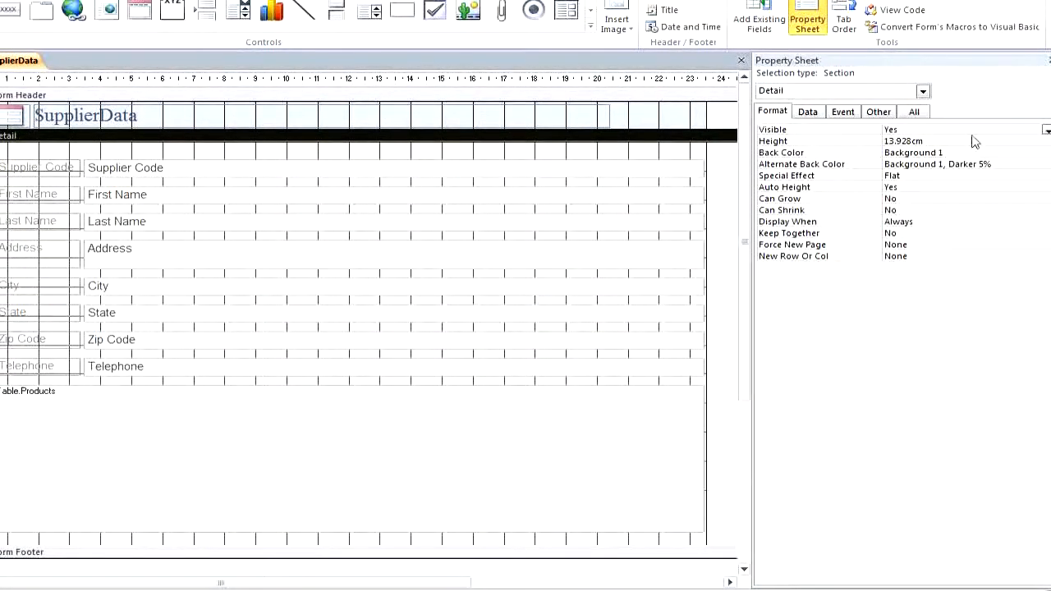
{"action": "left_click", "coordinate": [995, 154]}
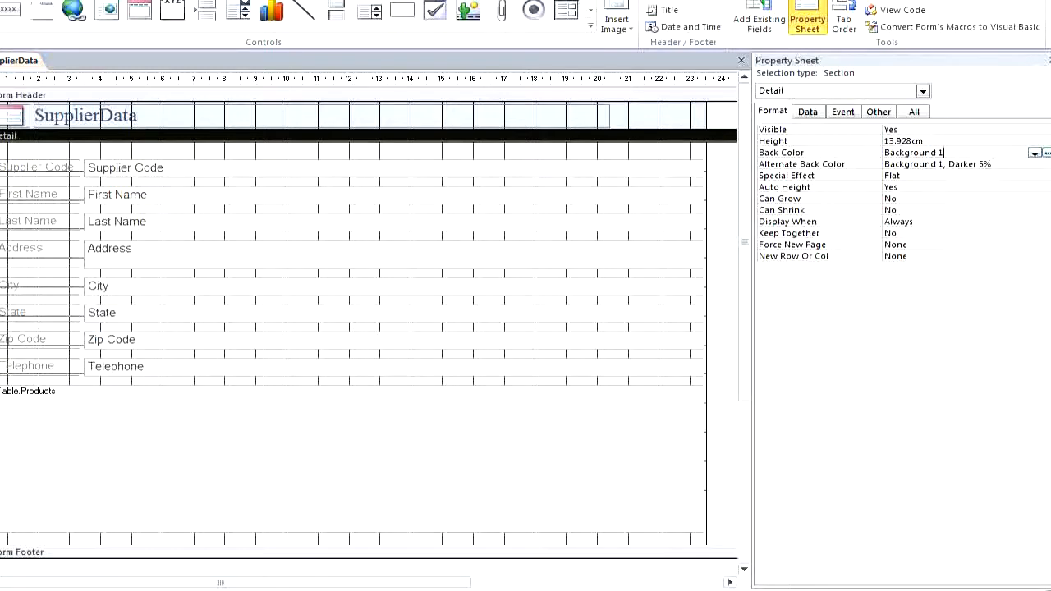
{"action": "left_click", "coordinate": [1042, 156]}
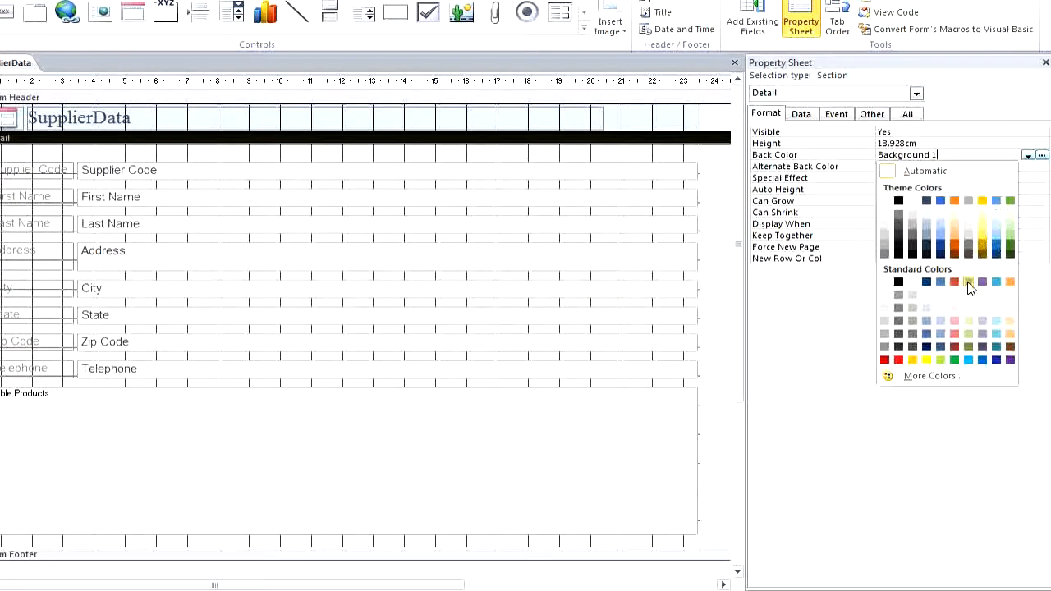
{"action": "left_click", "coordinate": [997, 323]}
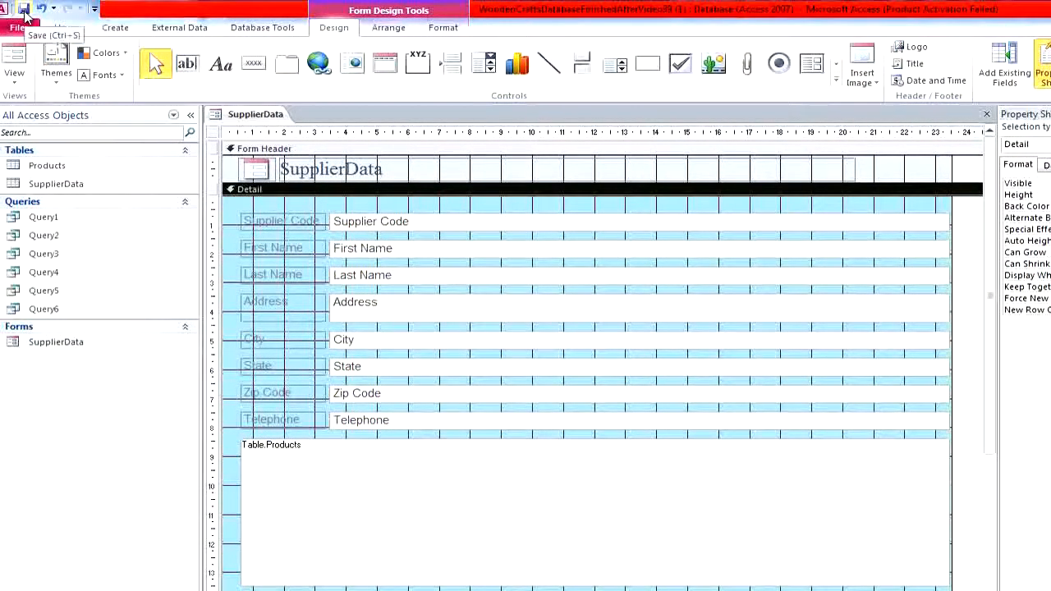
Preview the SupplierData form in Form view and return it to Design view.
{"action": "left_click", "coordinate": [14, 69]}
{"action": "left_click", "coordinate": [29, 108]}
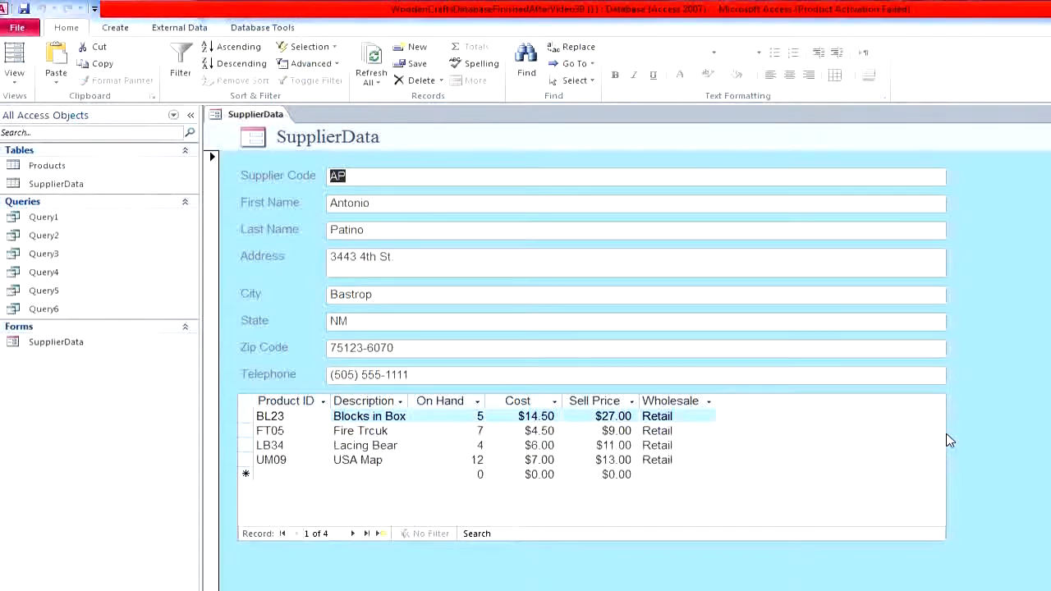
{"action": "right_click", "coordinate": [1002, 413]}
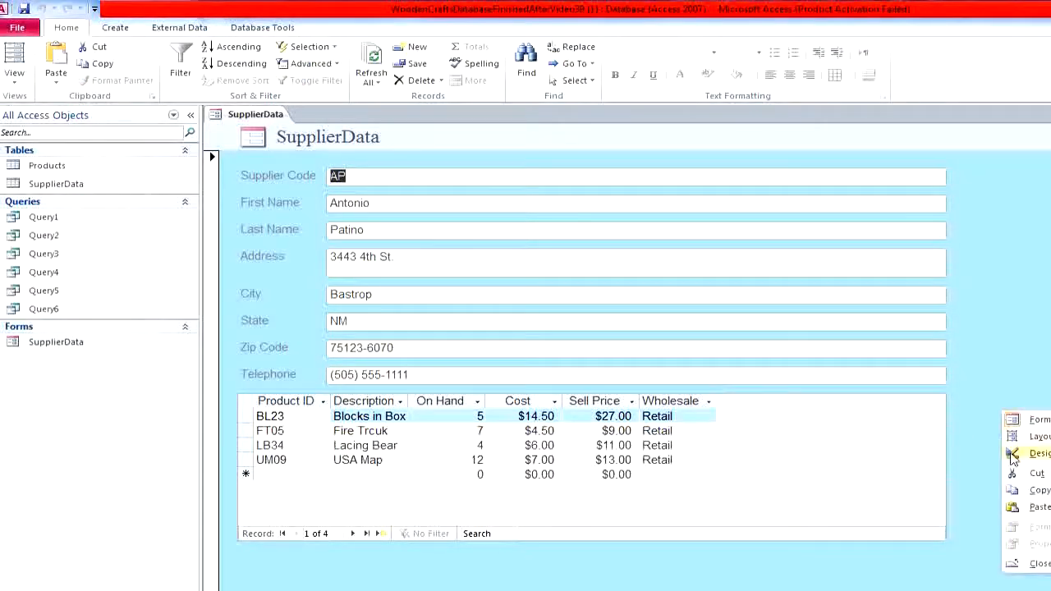
{"action": "left_click", "coordinate": [22, 78]}
{"action": "left_click", "coordinate": [25, 175]}
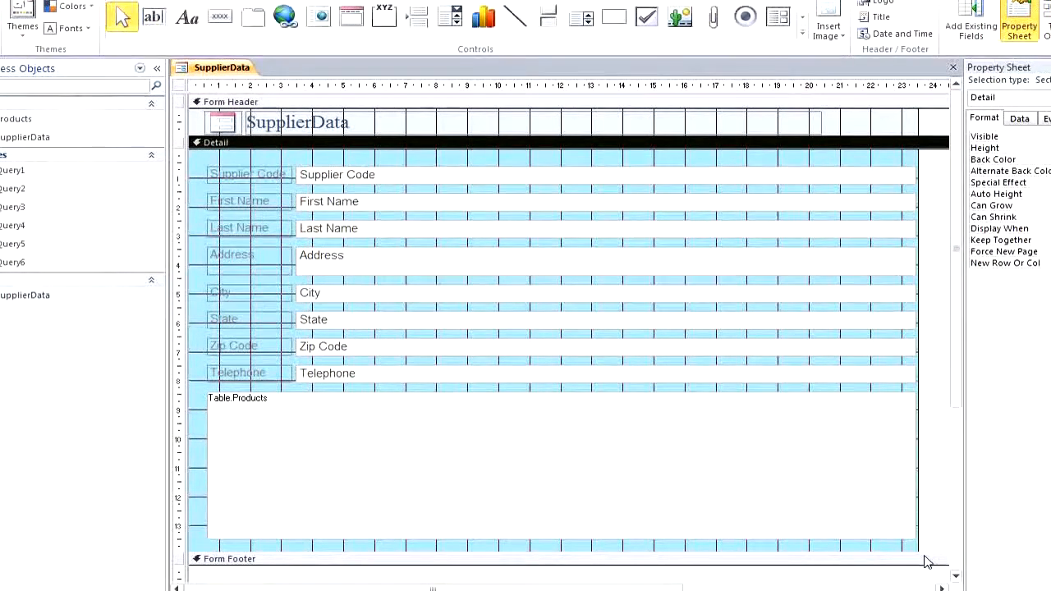
Extend the Detail section downward and draw a command button about 4 cm wide and 1 cm high below the Products subform.
{"action": "left_click_drag", "start_coordinate": [950, 354], "coordinate": [904, 556]}
{"action": "scroll", "coordinate": [965, 452], "scroll_direction": "down", "scroll_amount": 3}
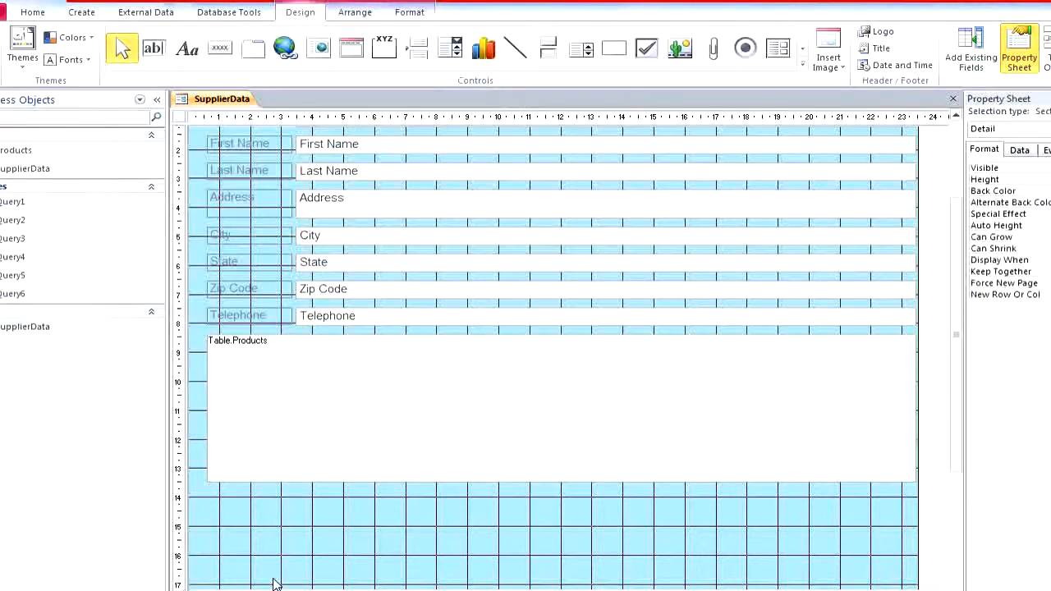
{"action": "left_click", "coordinate": [220, 49]}
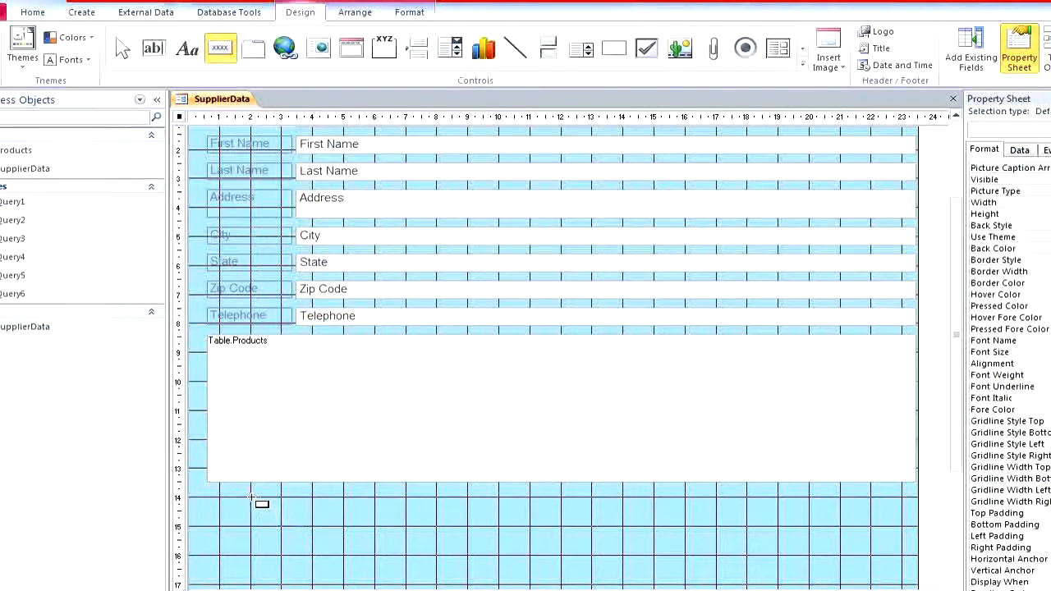
{"action": "left_click_drag", "start_coordinate": [251, 498], "coordinate": [375, 525]}
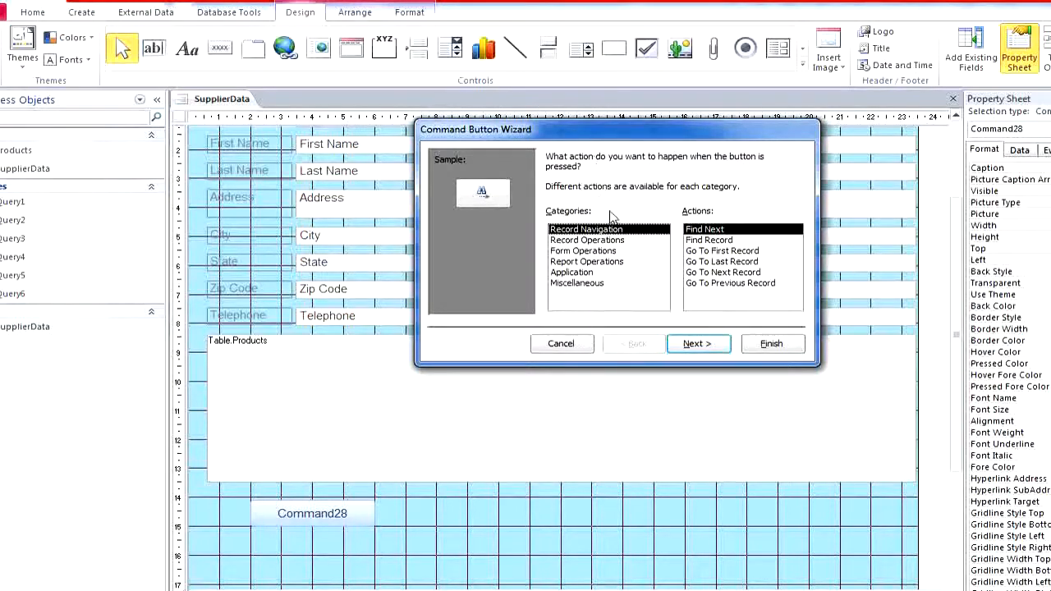
Assign the Add New Record action from the Record Operations category to the new command button.
{"action": "left_click", "coordinate": [608, 241]}
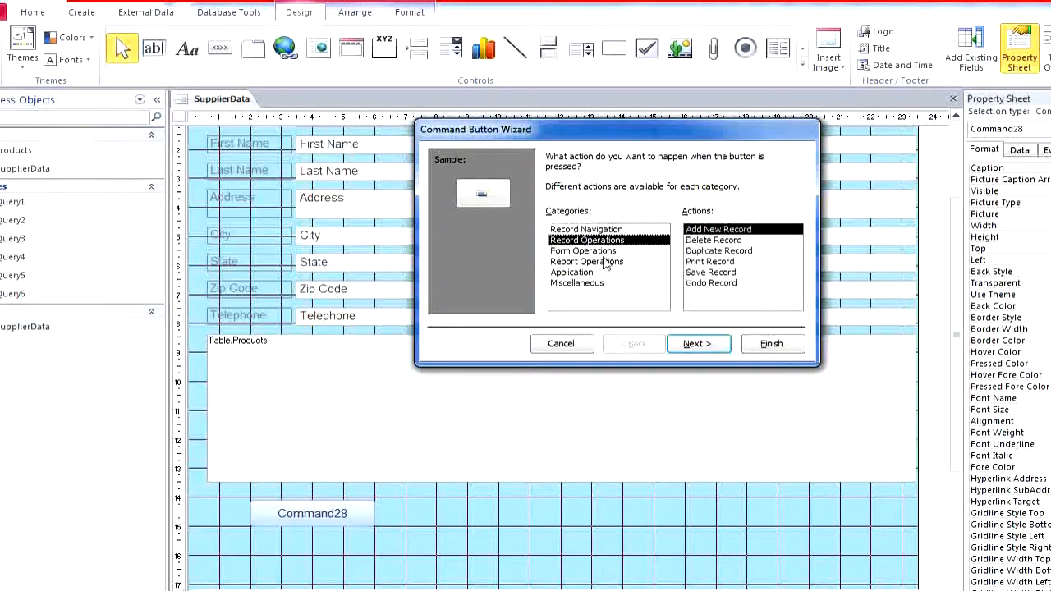
{"action": "left_click", "coordinate": [606, 261]}
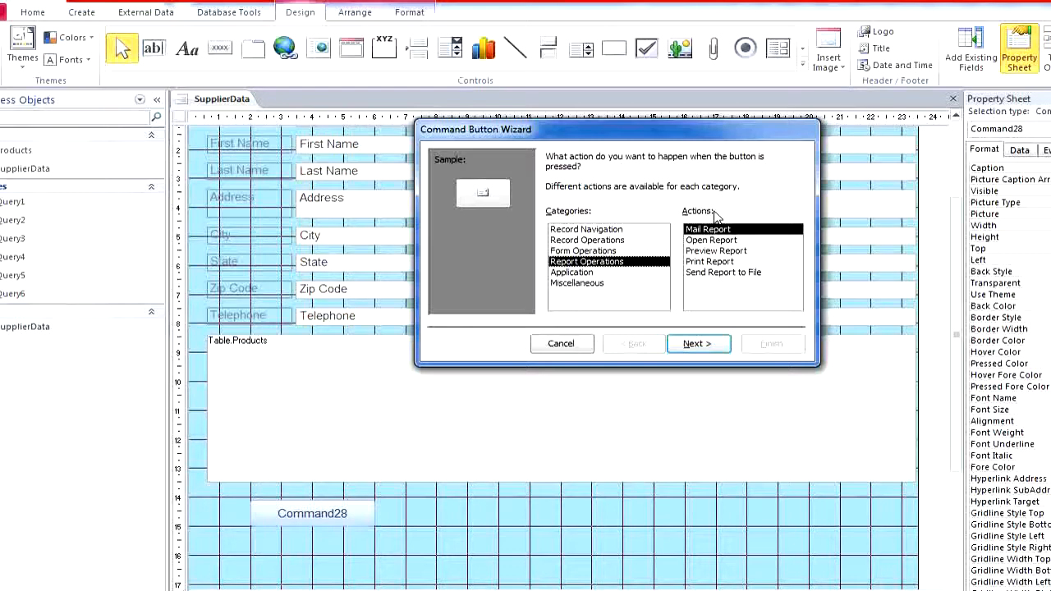
{"action": "left_click", "coordinate": [591, 240]}
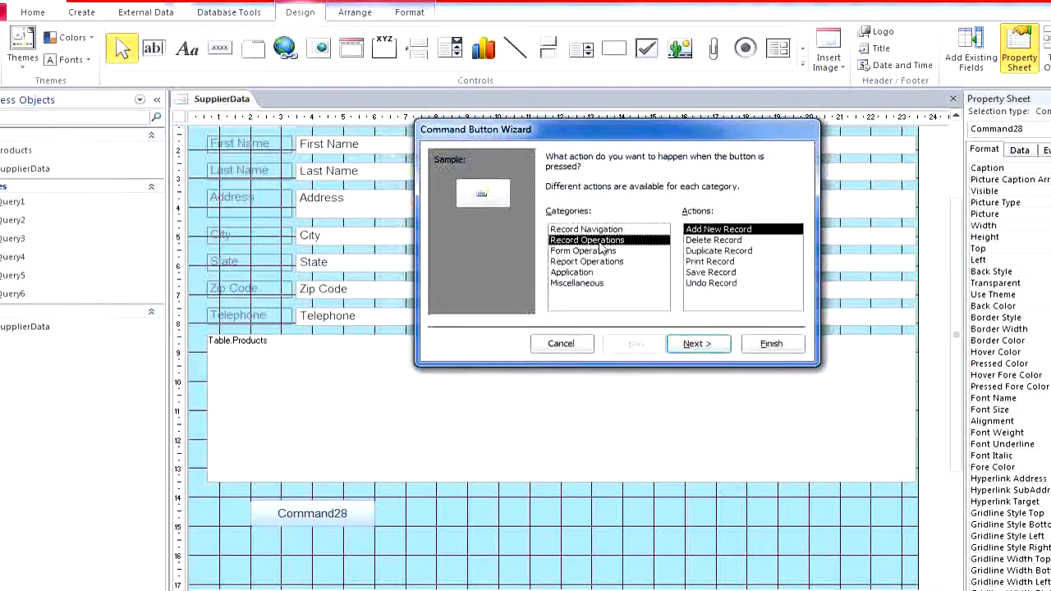
{"action": "left_click", "coordinate": [602, 229]}
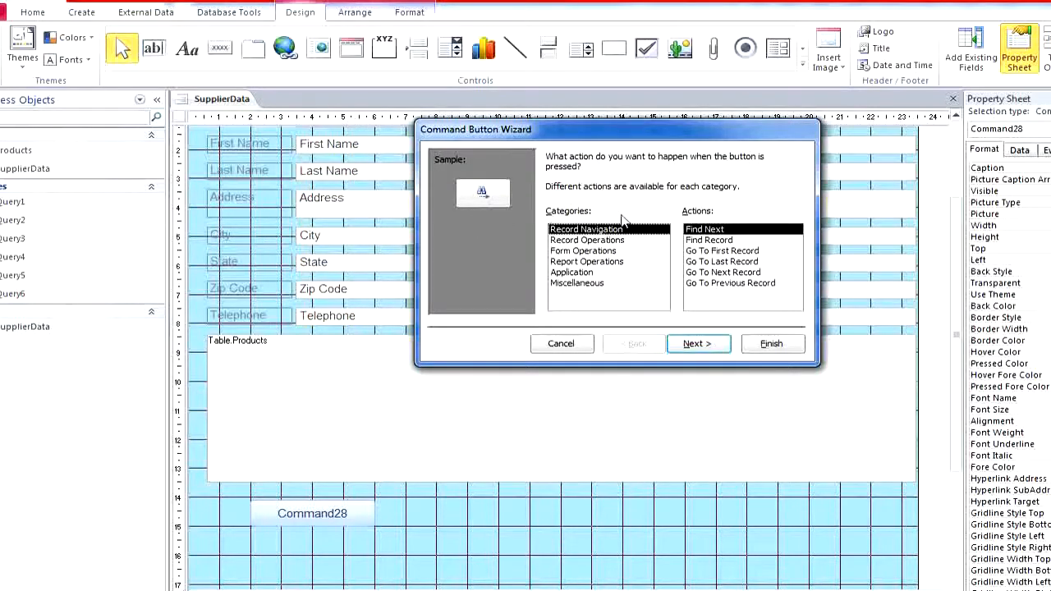
{"action": "left_click", "coordinate": [619, 240]}
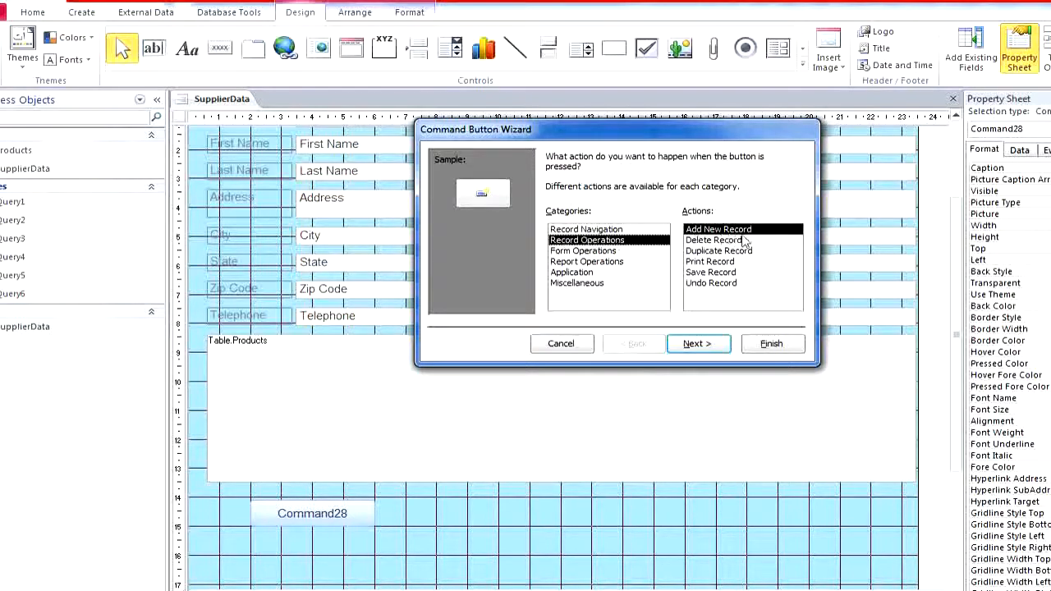
{"action": "left_click", "coordinate": [720, 354]}
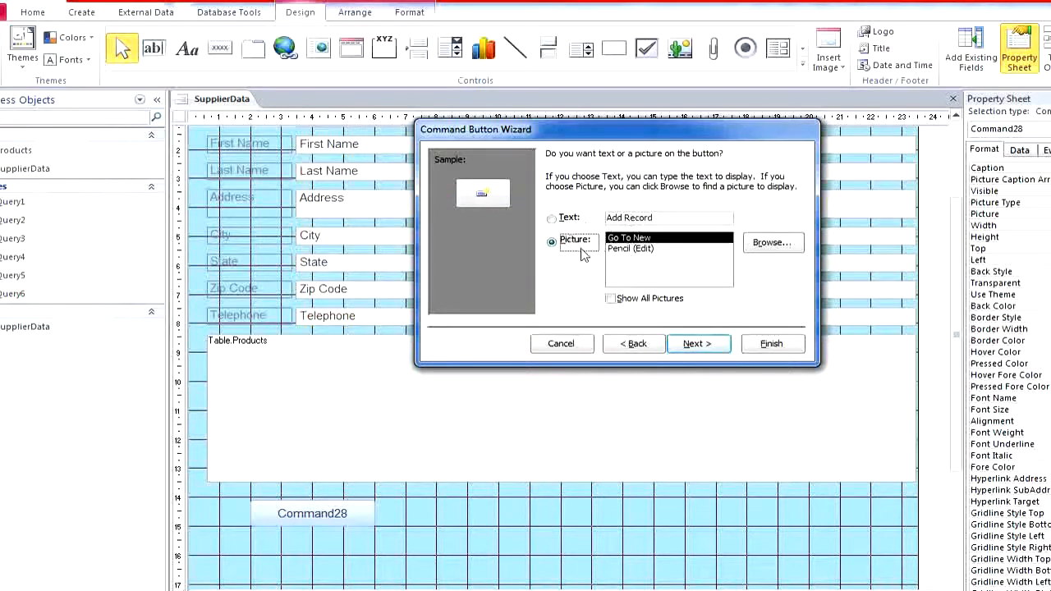
Label the button with the text "Add New Record", complete its setup, and enlarge it to about 5 cm wide and 1 cm high.
{"action": "left_click", "coordinate": [553, 220]}
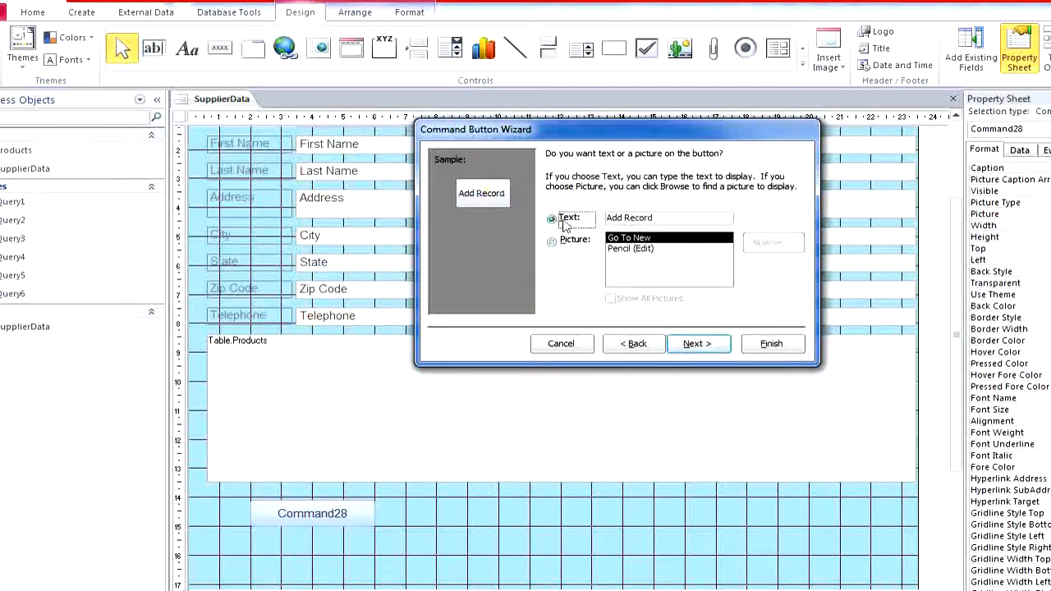
{"action": "left_click", "coordinate": [627, 218]}
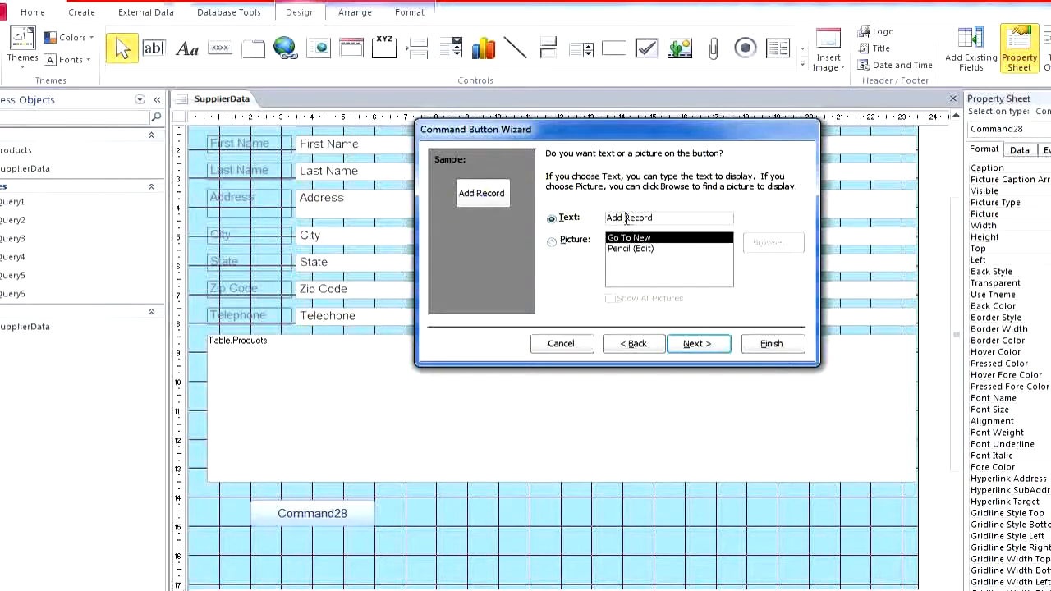
{"action": "type", "text": "n"}
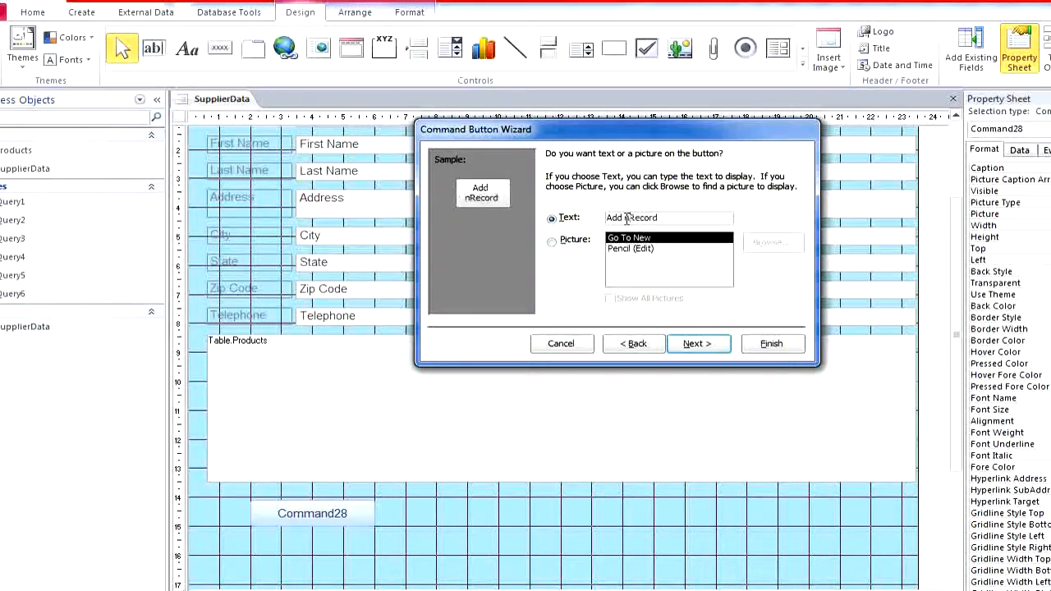
{"action": "type", "text": "EW"}
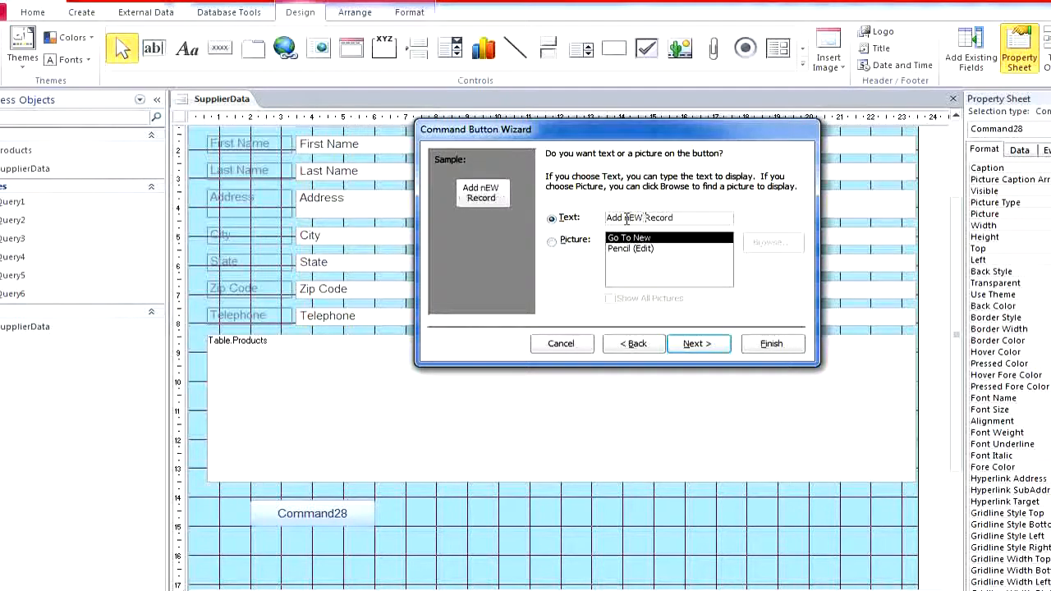
{"action": "left_click_drag", "start_coordinate": [645, 218], "coordinate": [623, 219]}
{"action": "type", "text": "N"}
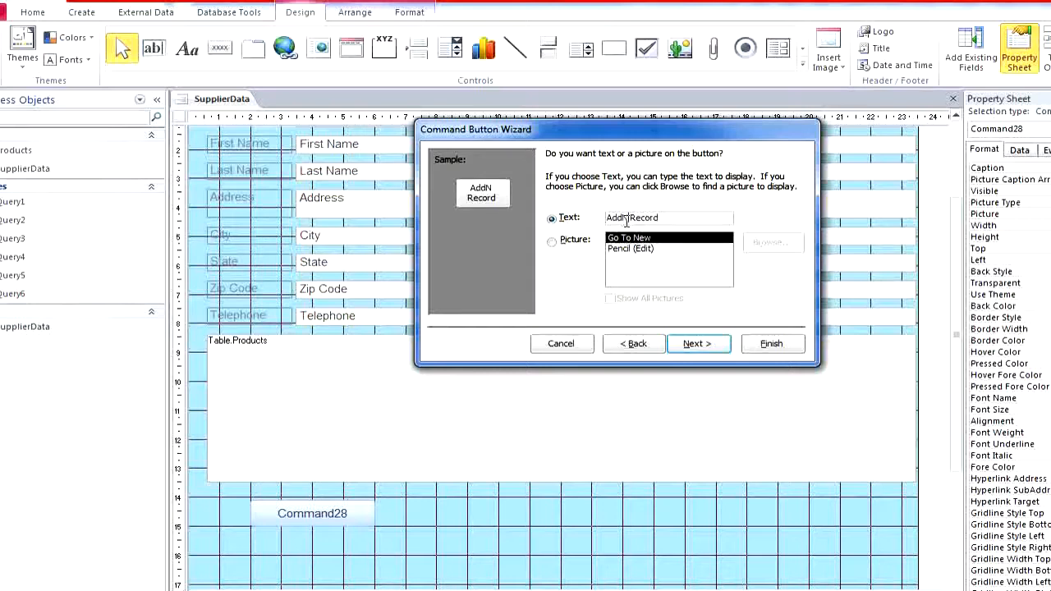
{"action": "type", "text": "ew"}
{"action": "left_click", "coordinate": [708, 348]}
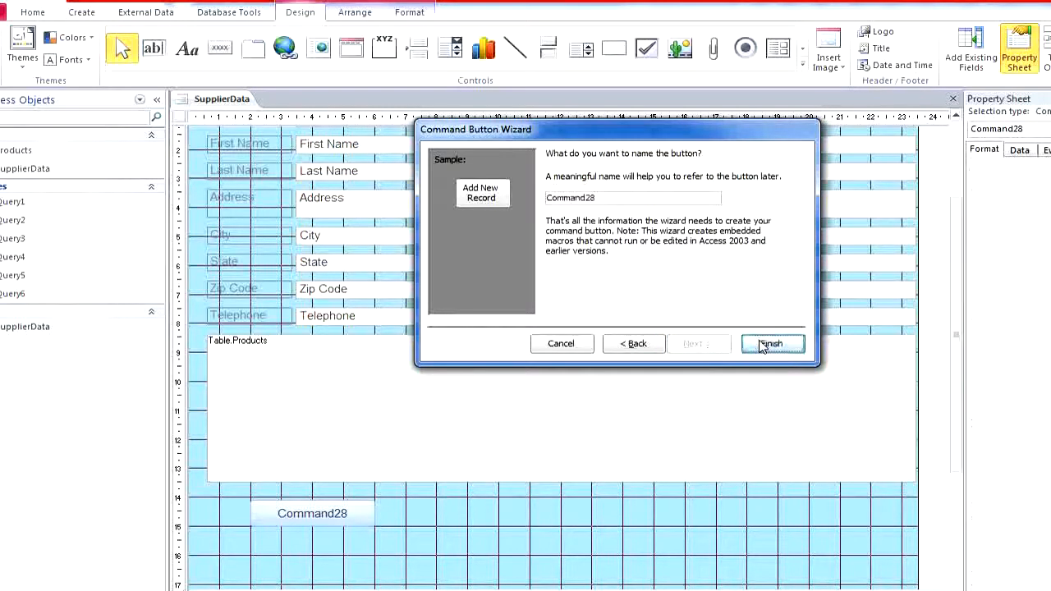
{"action": "left_click", "coordinate": [748, 345]}
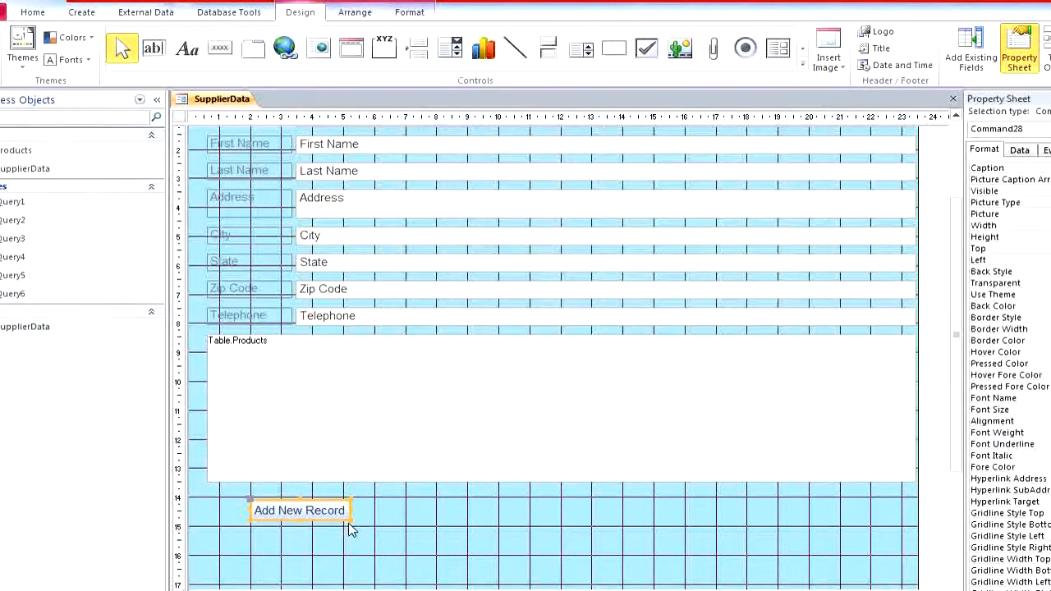
{"action": "left_click_drag", "start_coordinate": [350, 523], "coordinate": [405, 525]}
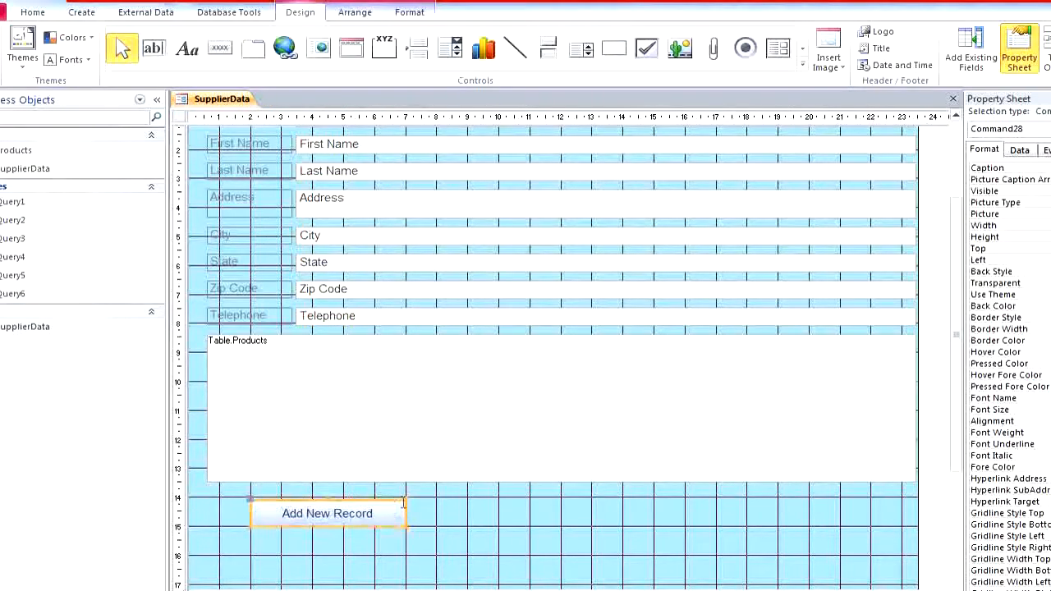
{"action": "left_click", "coordinate": [483, 530]}
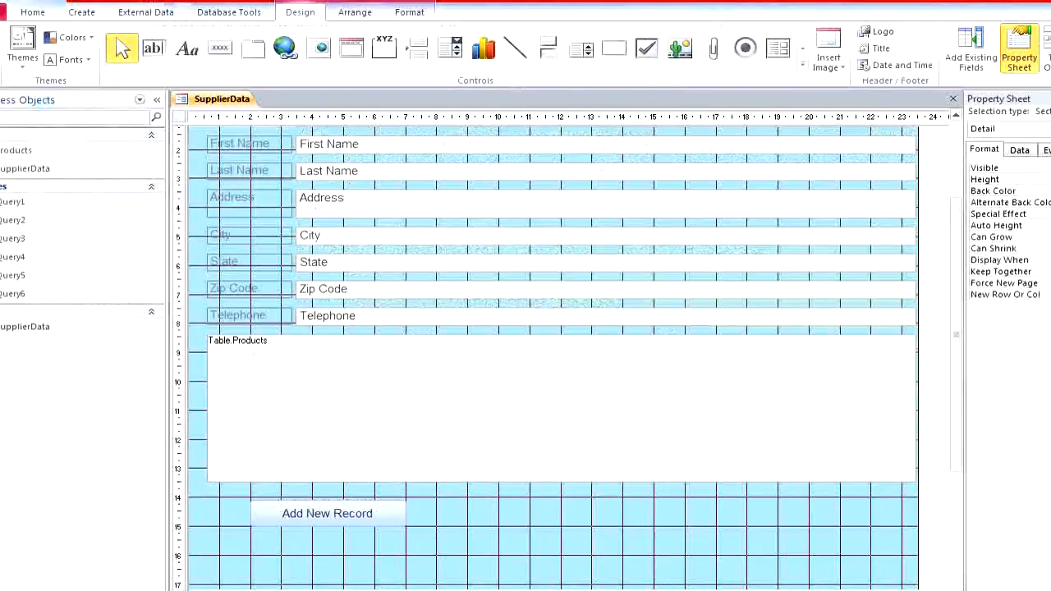
Add a picture command button with the Go To Next Record action beside Add New Record, and move it to about the 11 cm mark.
{"action": "left_click", "coordinate": [220, 47]}
{"action": "left_click_drag", "start_coordinate": [467, 495], "coordinate": [510, 527]}
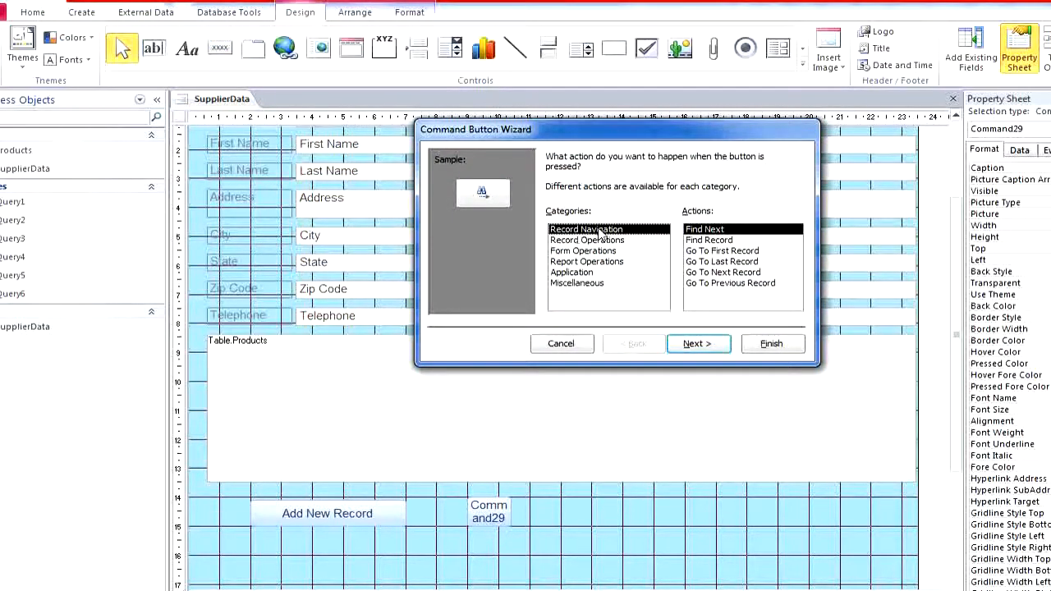
{"action": "left_click", "coordinate": [755, 272]}
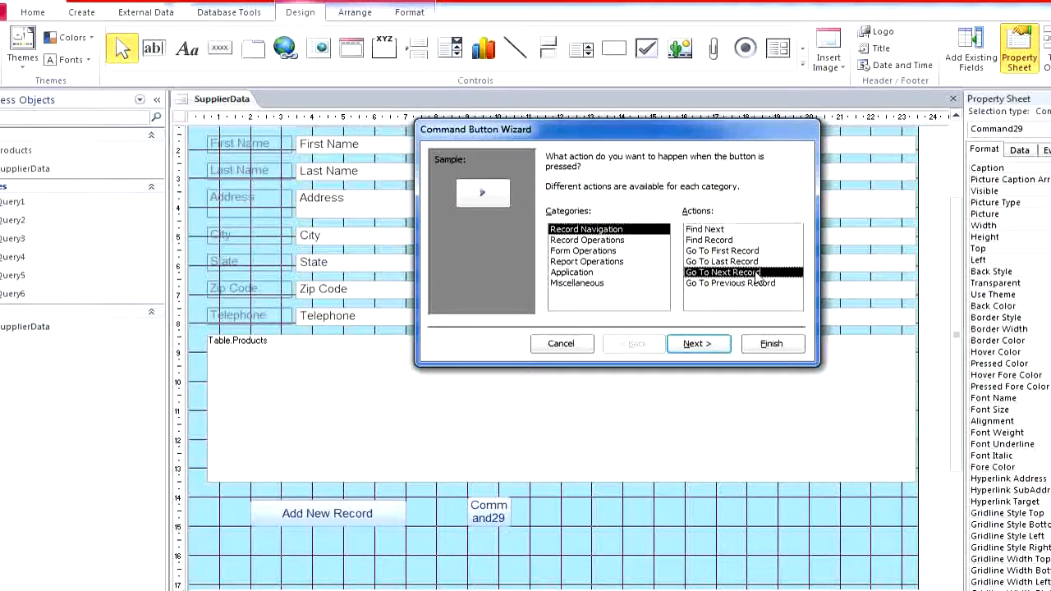
{"action": "left_click", "coordinate": [728, 347]}
{"action": "left_click", "coordinate": [728, 347]}
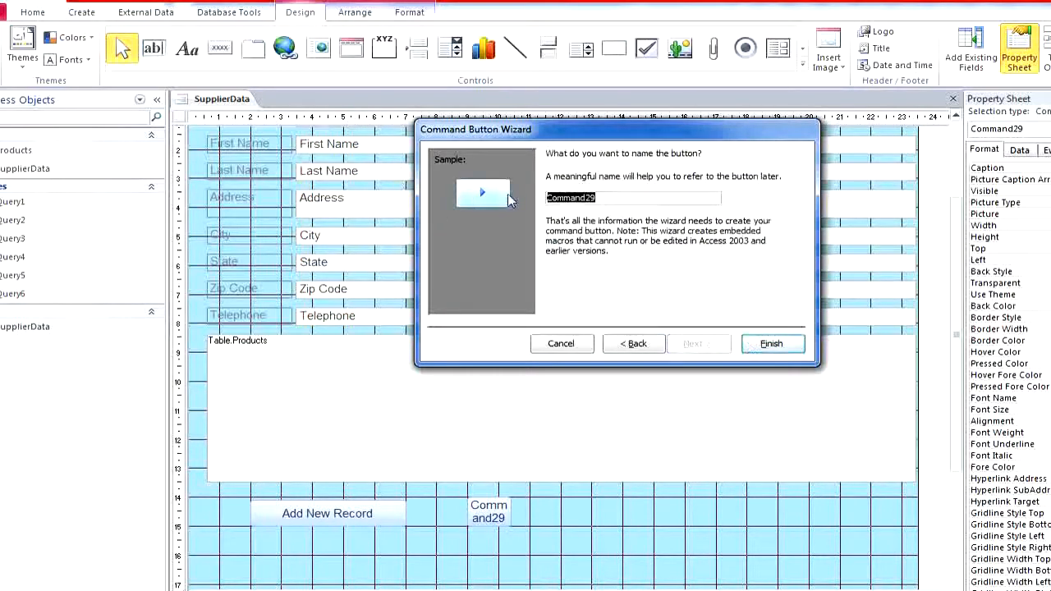
{"action": "left_click", "coordinate": [751, 351]}
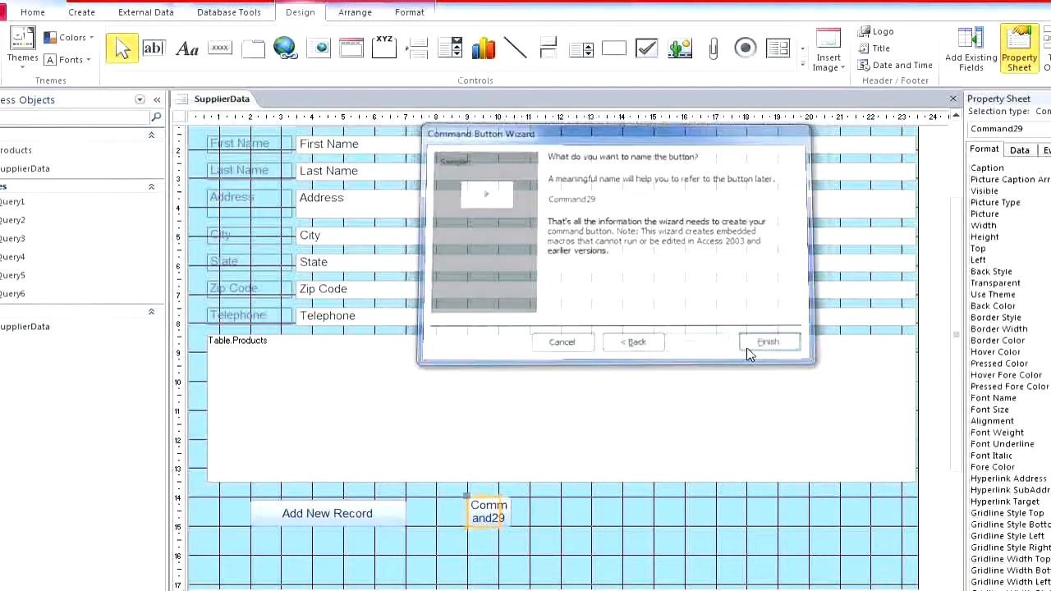
{"action": "left_click_drag", "start_coordinate": [473, 498], "coordinate": [542, 499]}
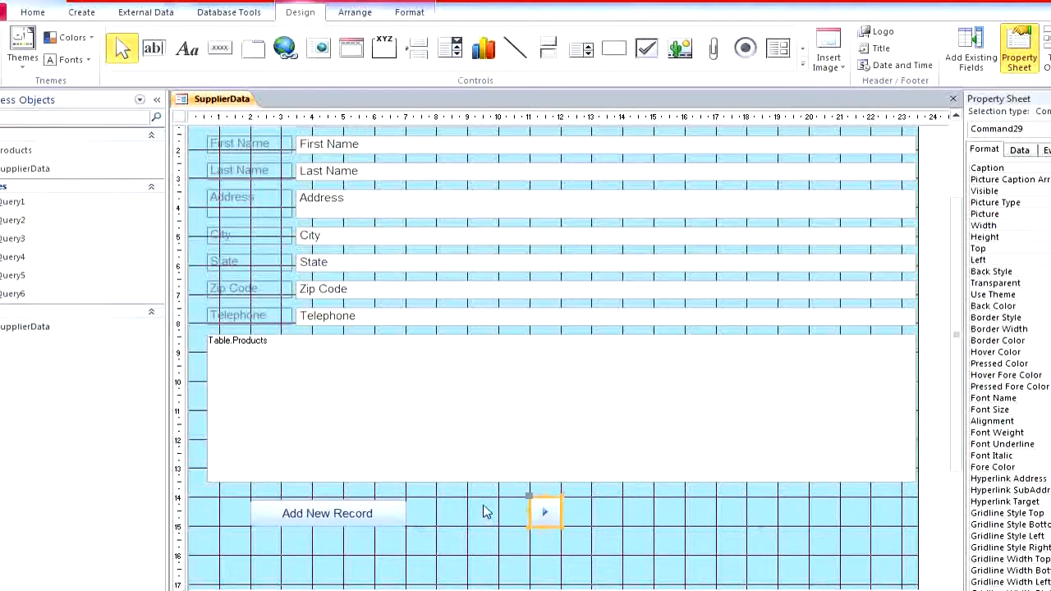
Add a picture command button about 1 cm square with the Go To Previous Record action at the 9 cm mark, before the next-record button.
{"action": "left_click", "coordinate": [219, 48]}
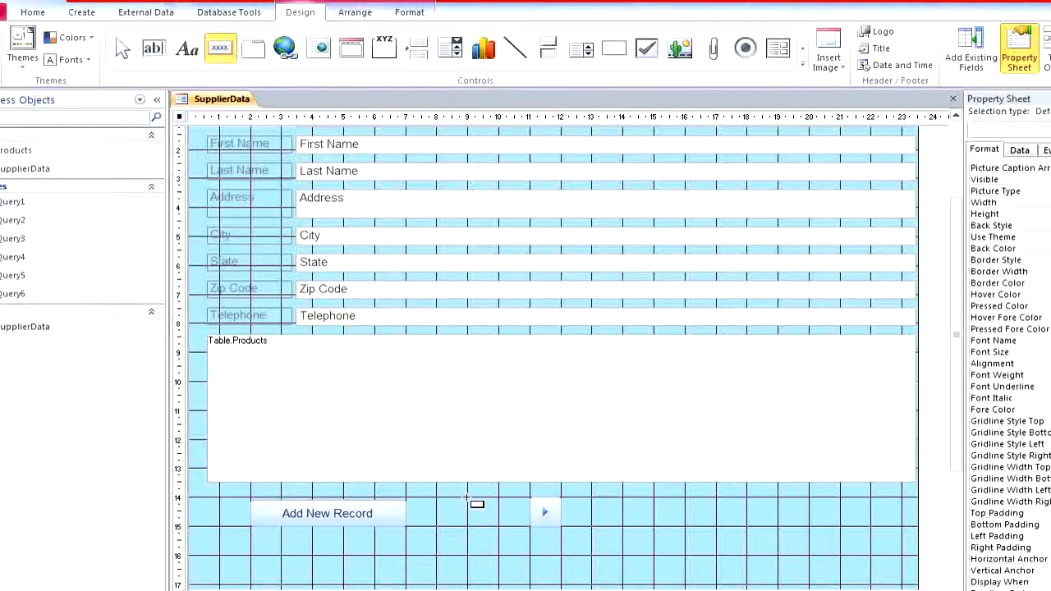
{"action": "left_click_drag", "start_coordinate": [468, 497], "coordinate": [498, 525]}
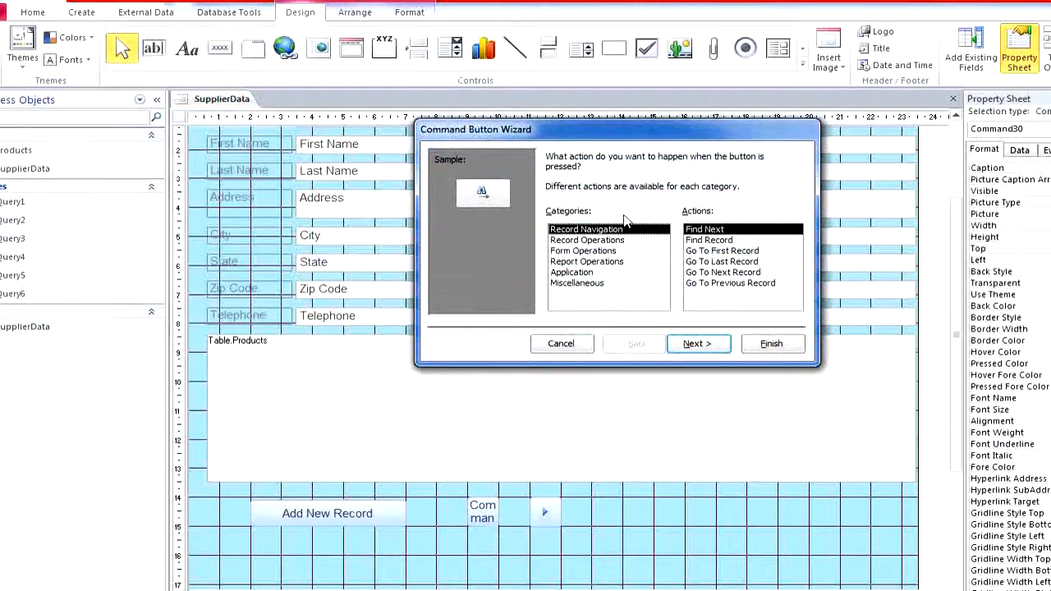
{"action": "left_click", "coordinate": [732, 283]}
{"action": "left_click", "coordinate": [705, 344]}
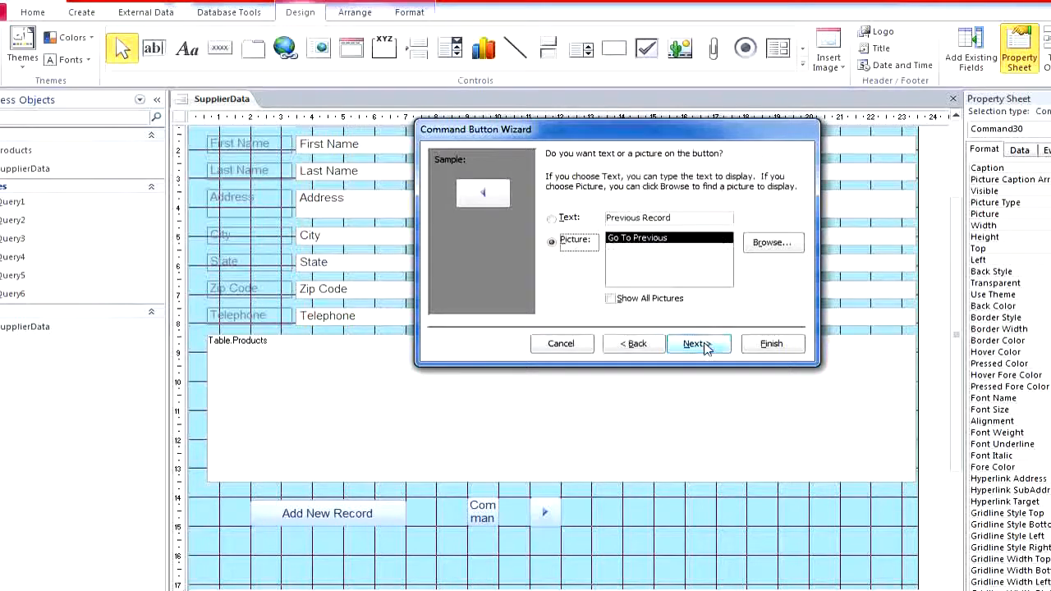
{"action": "left_click", "coordinate": [704, 344]}
{"action": "left_click", "coordinate": [772, 344]}
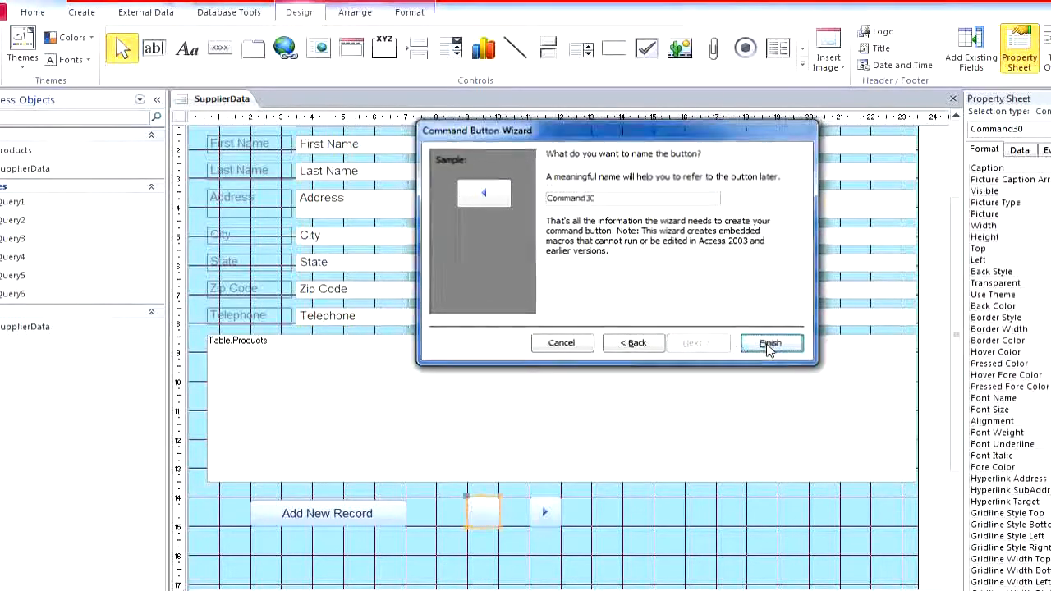
{"action": "left_click", "coordinate": [584, 511]}
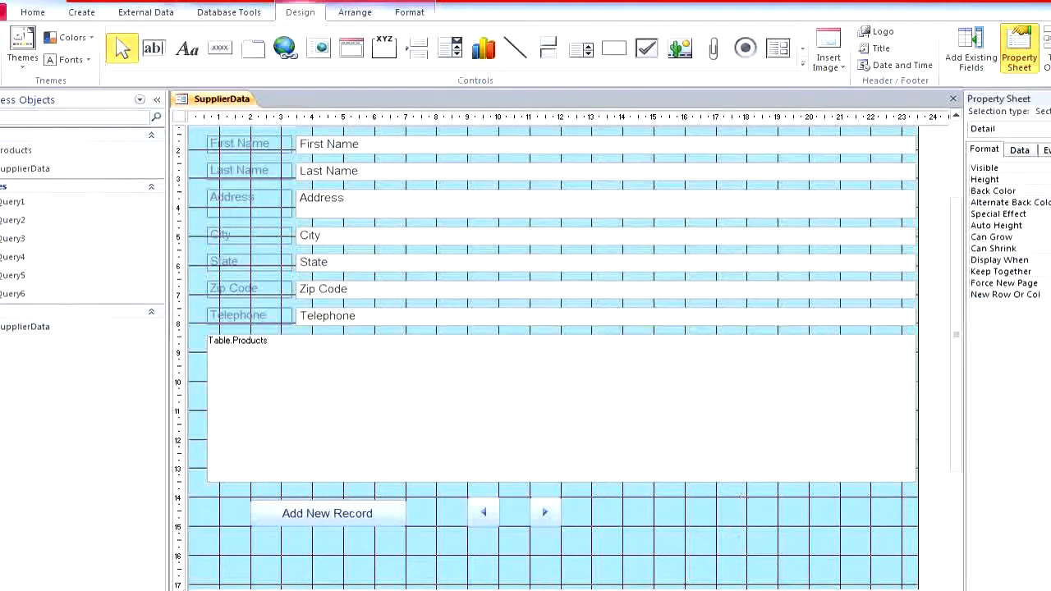
Check the form requirements on the assignment page, return to Access, and add a Close Form command button with text at about the 14 cm mark.
{"action": "key", "text": "alt+Tab"}
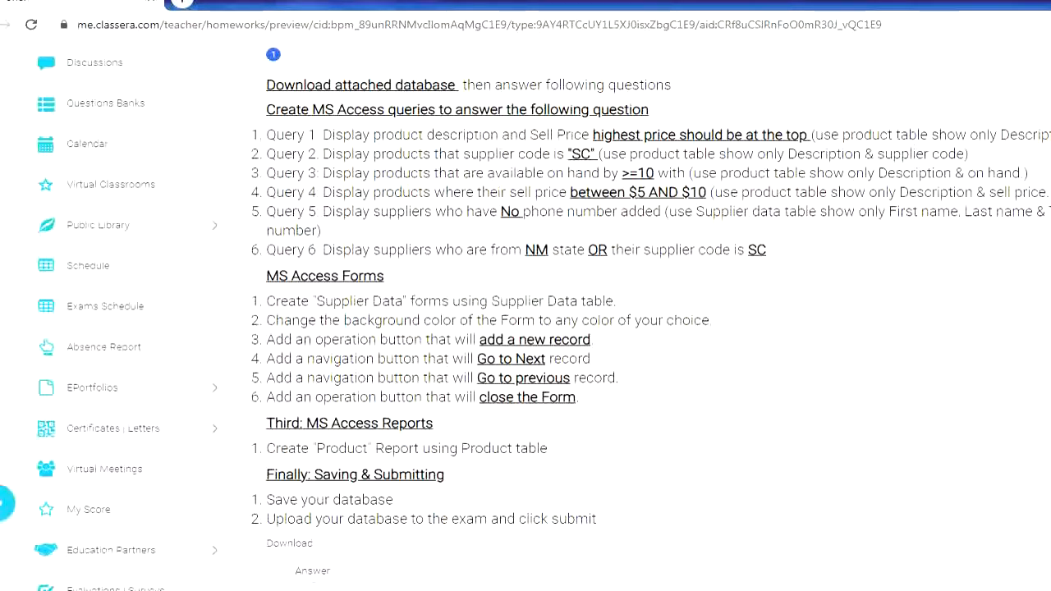
{"action": "key", "text": "alt+Tab"}
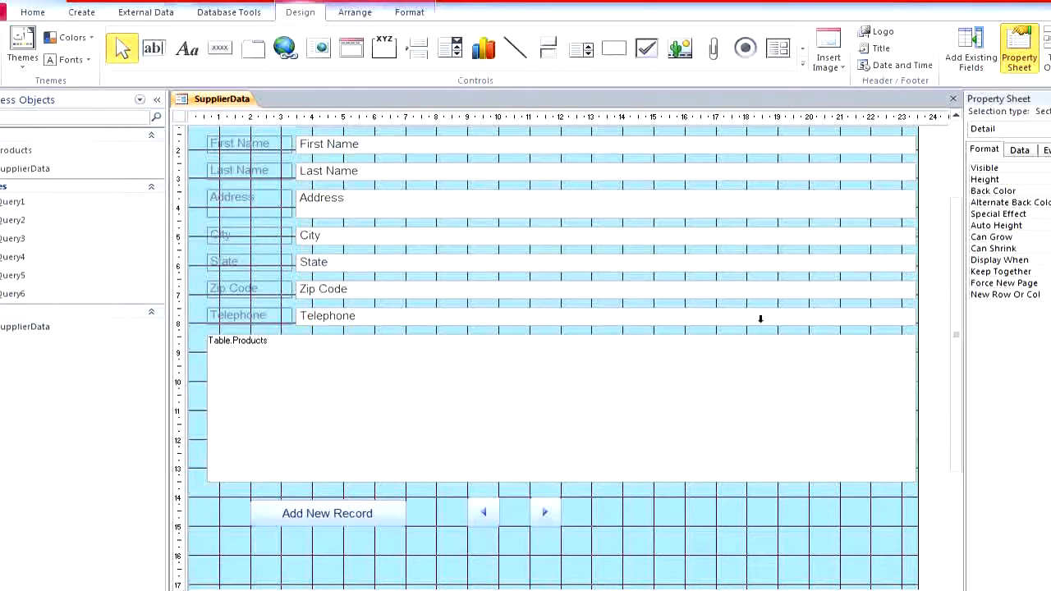
{"action": "left_click", "coordinate": [220, 47]}
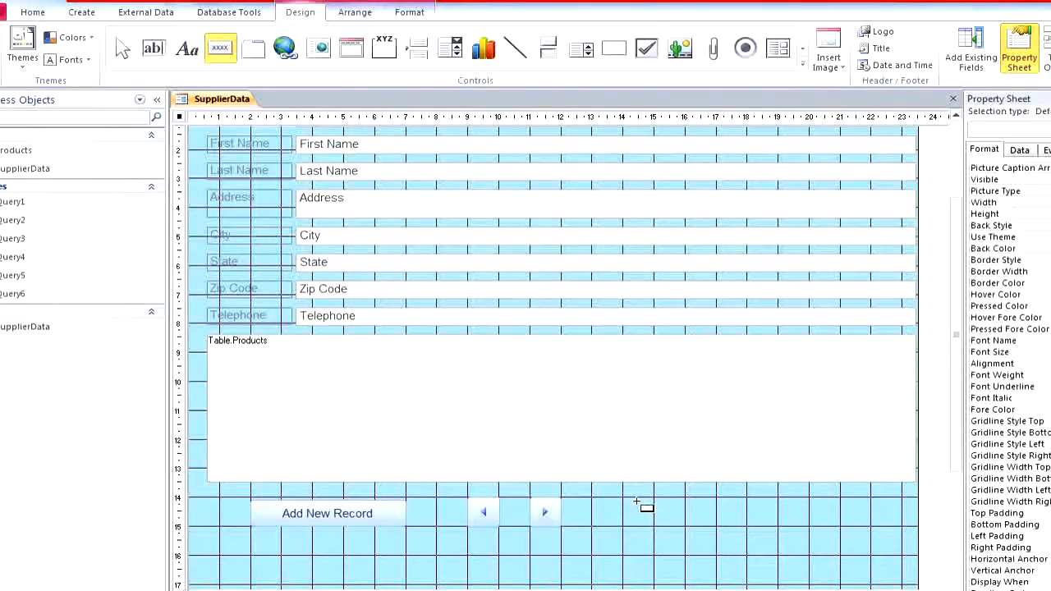
{"action": "left_click_drag", "start_coordinate": [629, 499], "coordinate": [743, 528]}
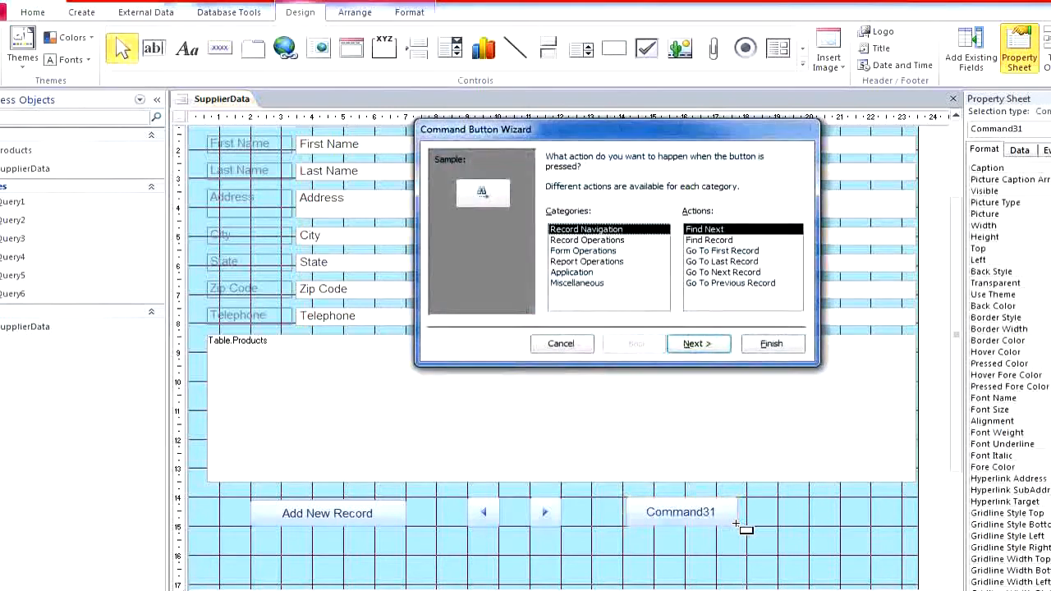
{"action": "left_click", "coordinate": [581, 253]}
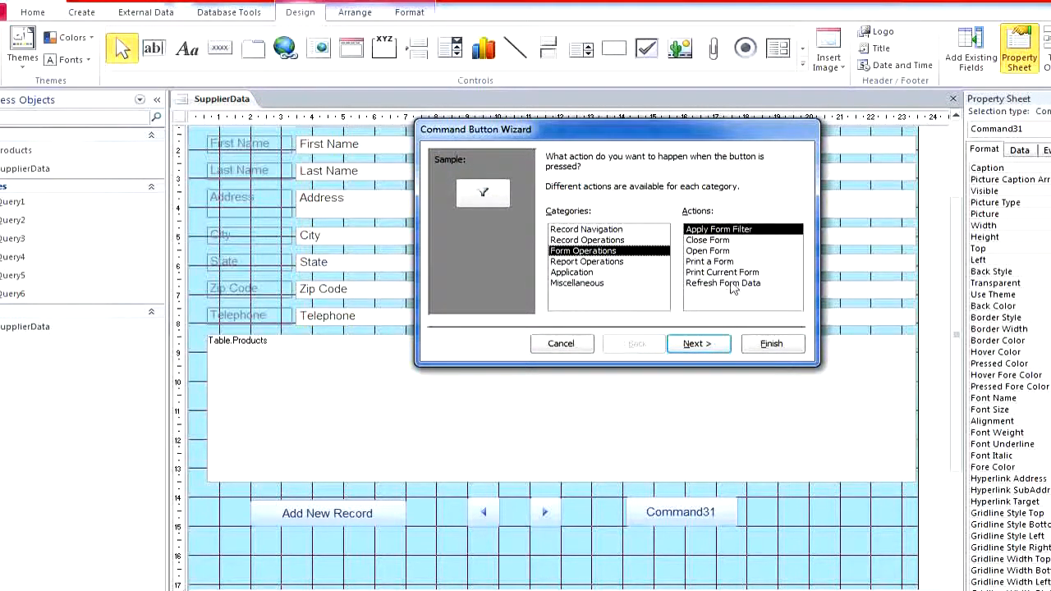
{"action": "left_click", "coordinate": [719, 241]}
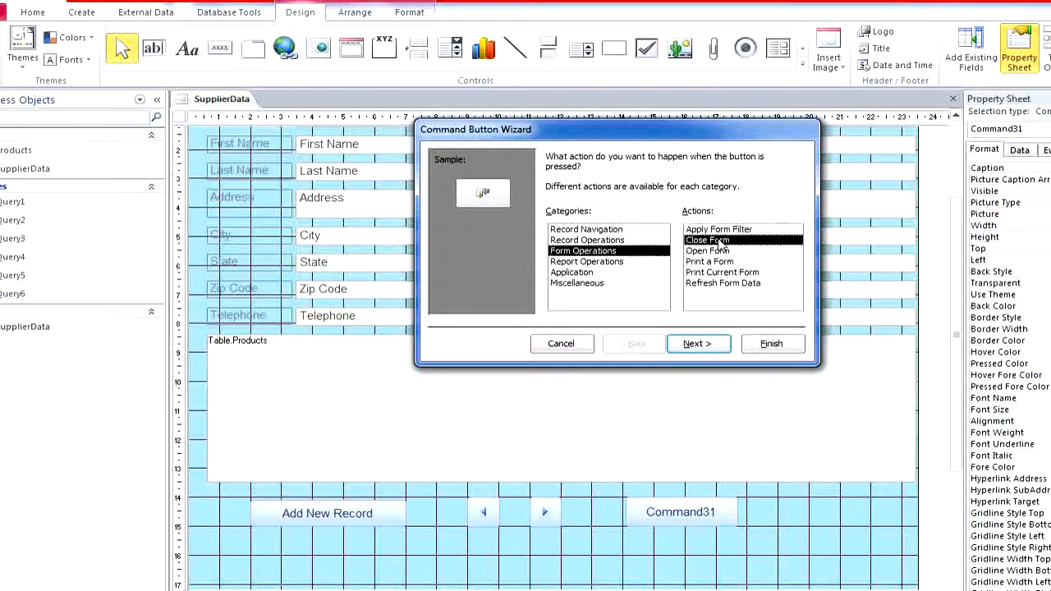
{"action": "left_click", "coordinate": [711, 342]}
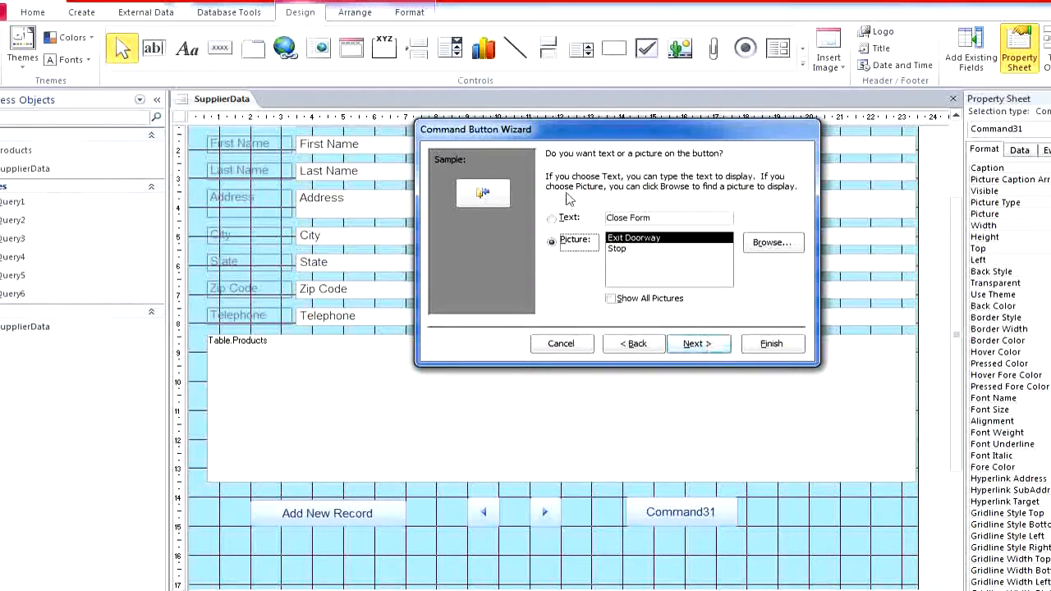
{"action": "left_click", "coordinate": [575, 219]}
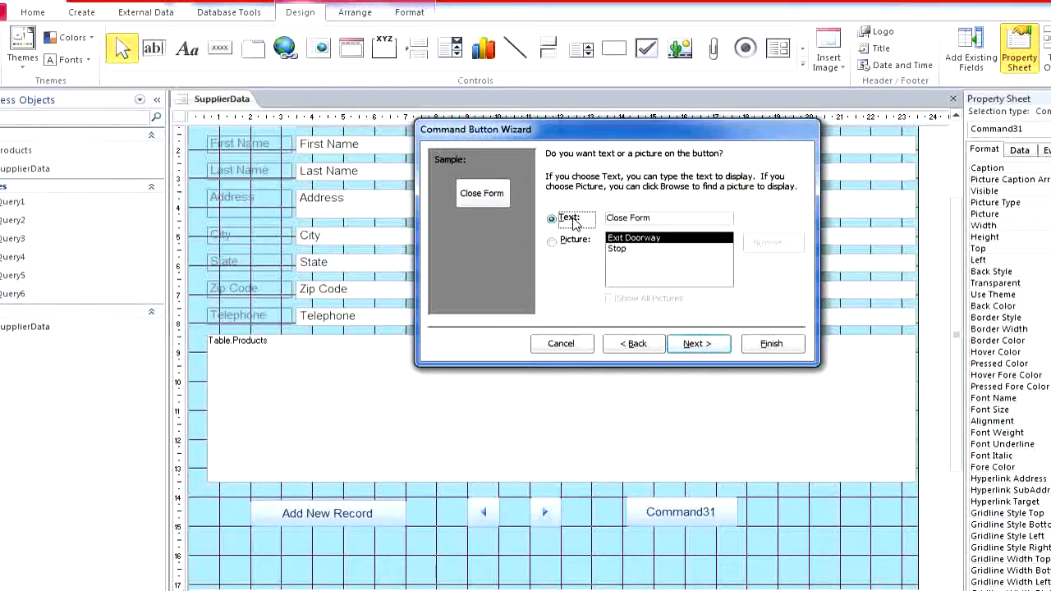
{"action": "left_click", "coordinate": [704, 338]}
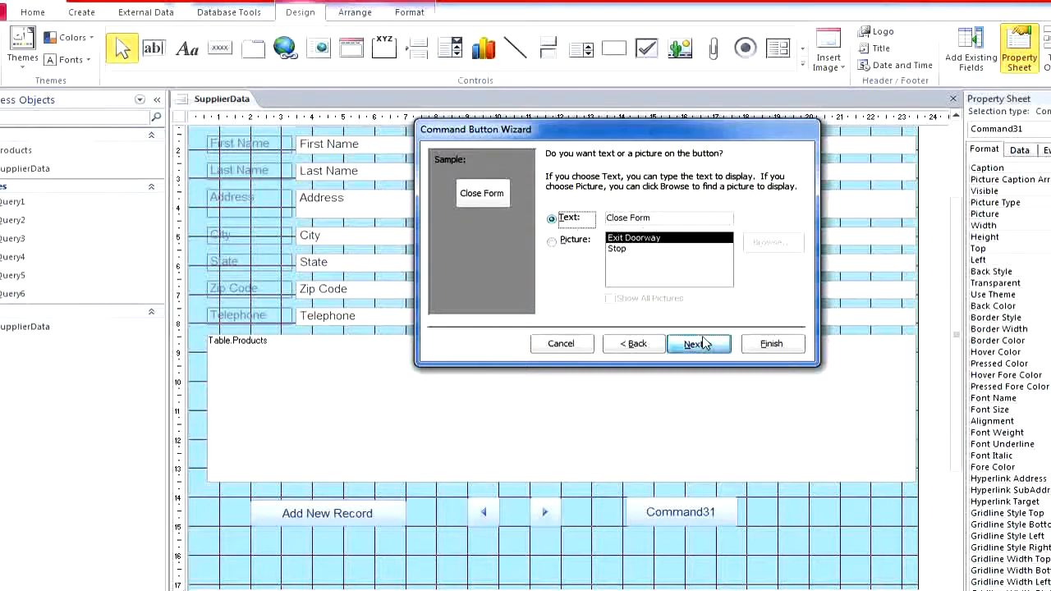
{"action": "left_click", "coordinate": [754, 345]}
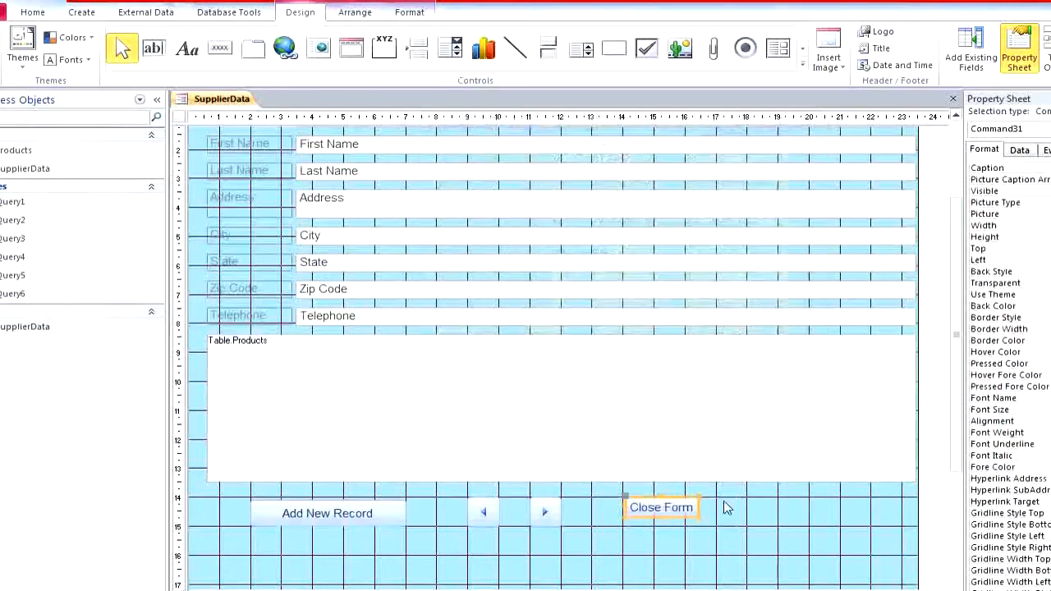
Enlarge the Close Form button to about 4 cm wide and 1 cm high, and show the form in Form View.
{"action": "left_click_drag", "start_coordinate": [696, 516], "coordinate": [747, 527]}
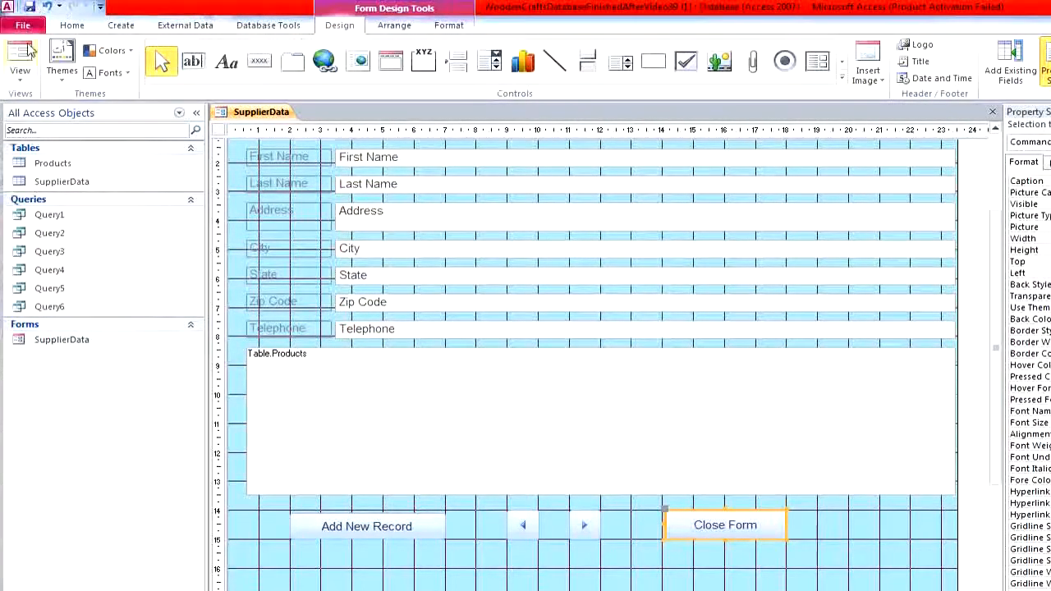
{"action": "left_click", "coordinate": [20, 76]}
{"action": "left_click", "coordinate": [64, 106]}
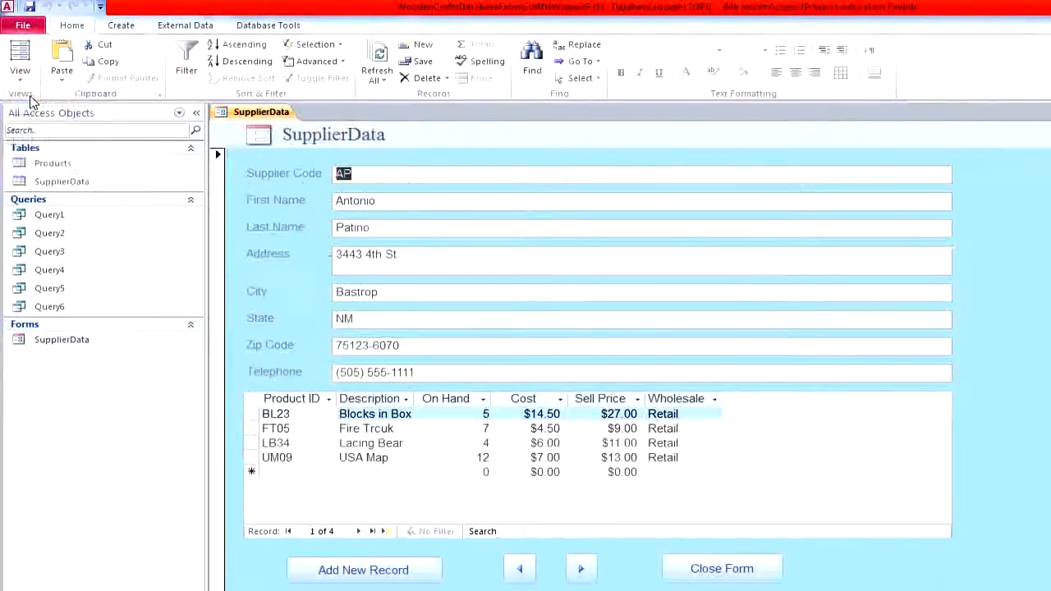
Test the form's next, previous and Add New Record buttons, and close it with its Close Form button, saving the design changes.
{"action": "left_click", "coordinate": [581, 571]}
{"action": "left_click", "coordinate": [580, 573]}
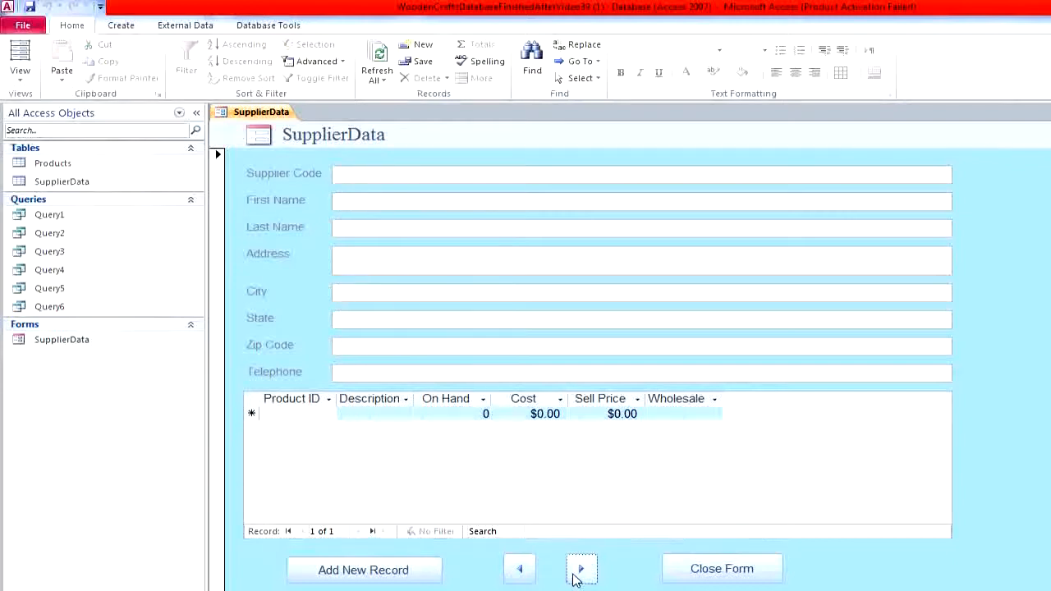
{"action": "left_click", "coordinate": [521, 570]}
{"action": "left_click", "coordinate": [522, 573]}
{"action": "left_click", "coordinate": [524, 575]}
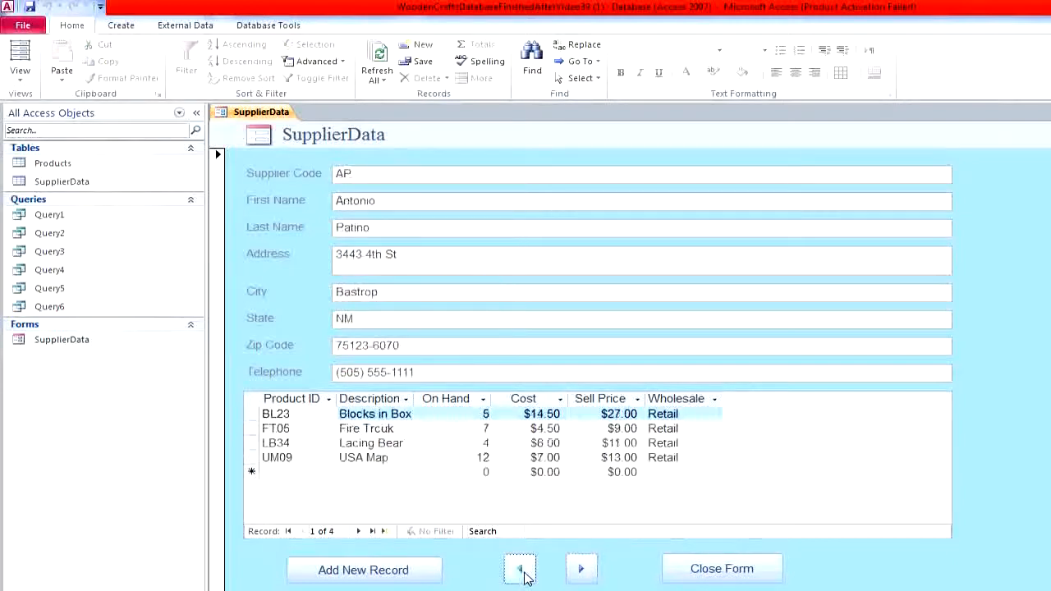
{"action": "left_click", "coordinate": [427, 570]}
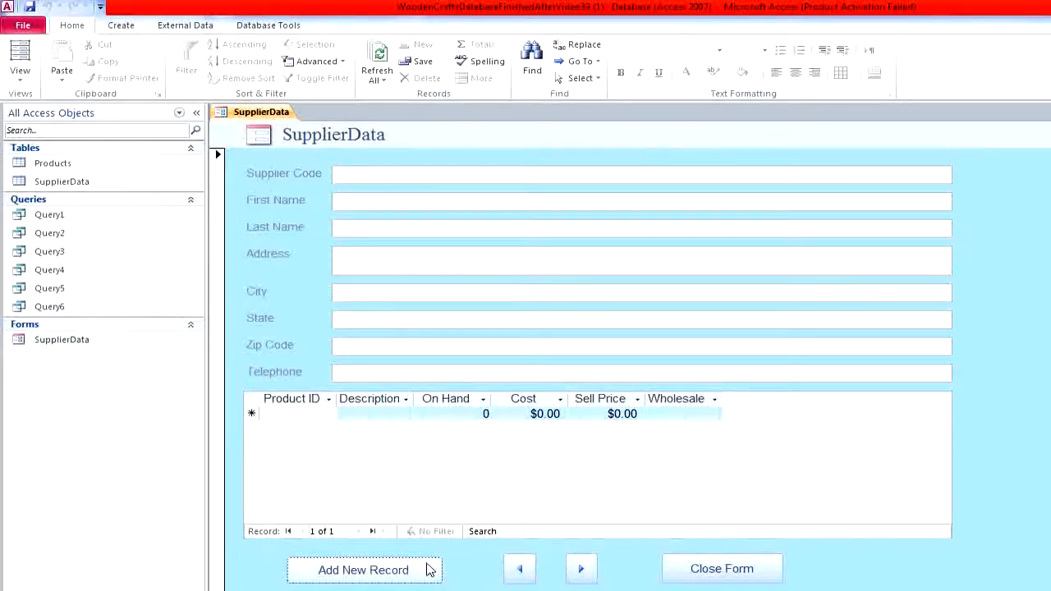
{"action": "left_click", "coordinate": [737, 568]}
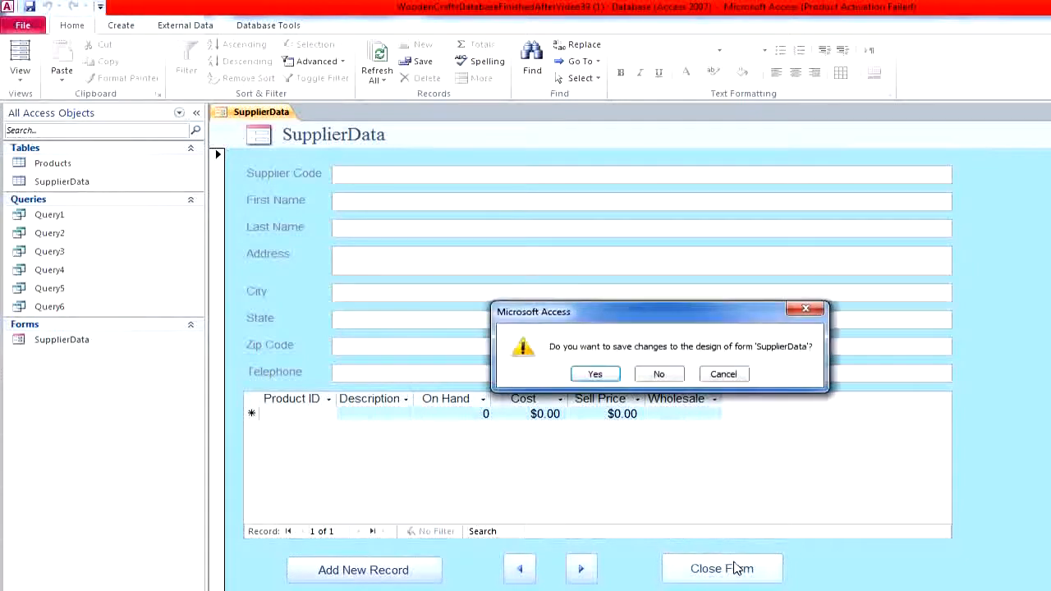
{"action": "left_click", "coordinate": [597, 374]}
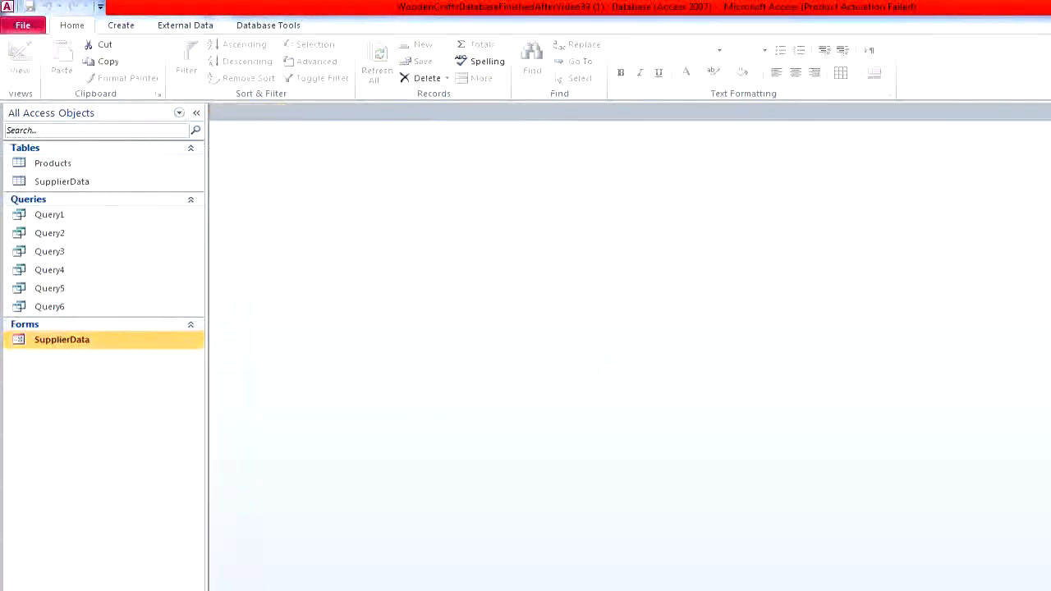
Check the report requirement on the assignment page, return to Access, and create a report from the Products table.
{"action": "key", "text": "alt+Tab"}
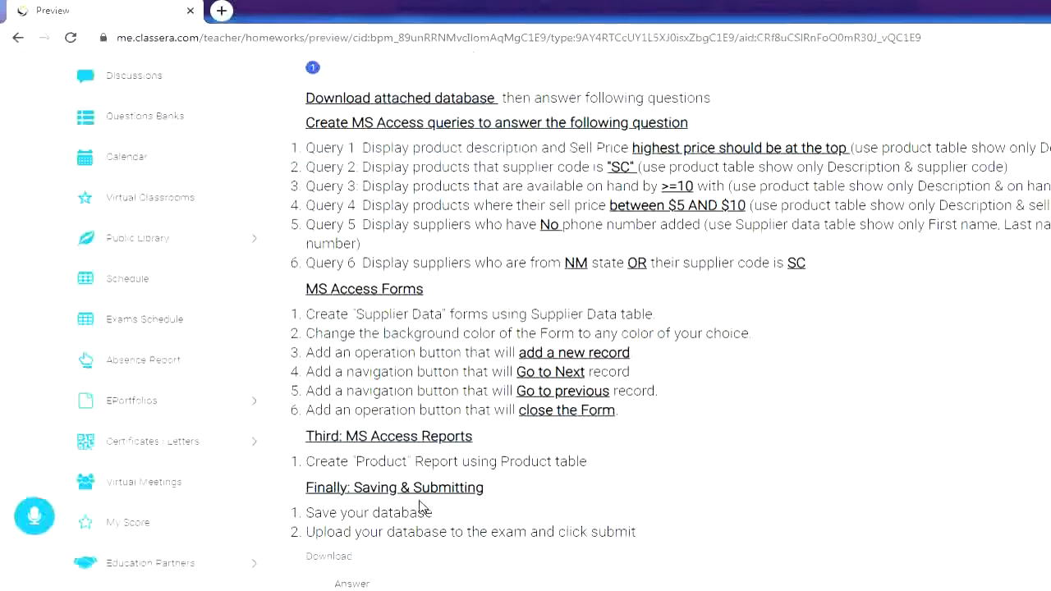
{"action": "key", "text": "alt+Tab"}
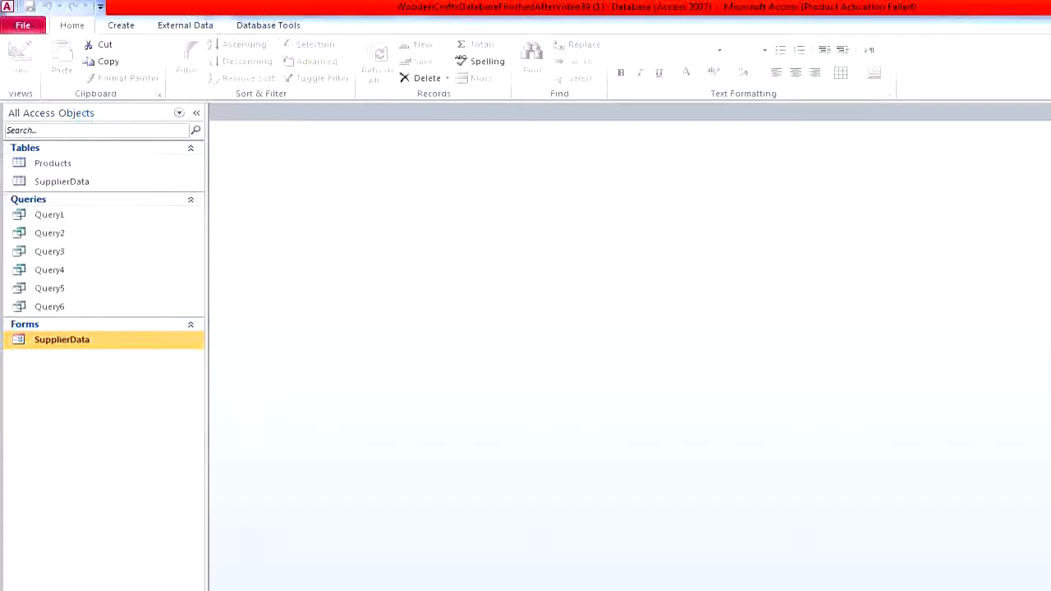
{"action": "left_click", "coordinate": [125, 27]}
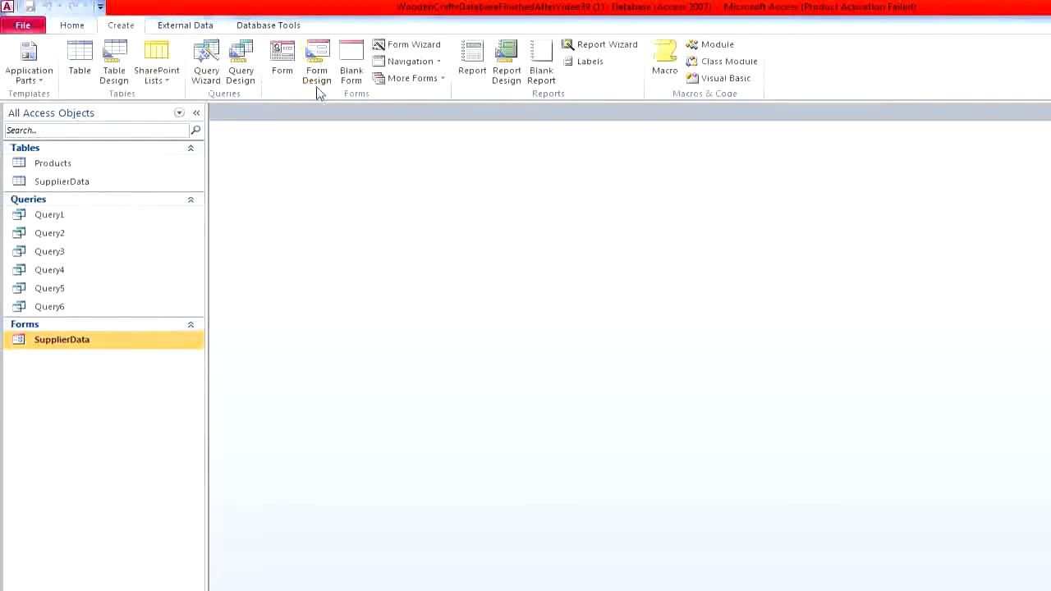
{"action": "key", "text": "alt+Tab"}
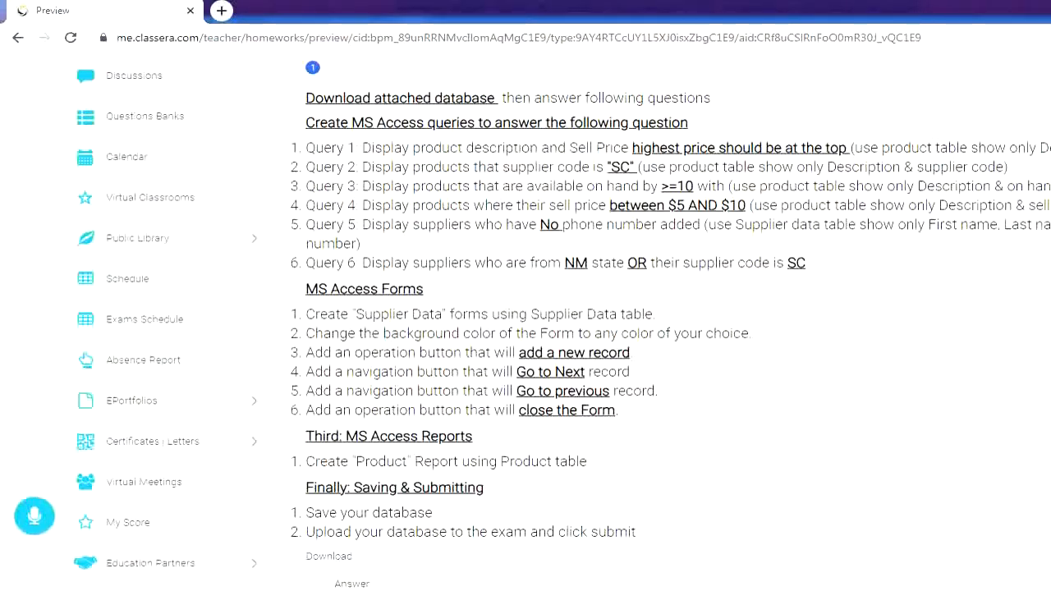
{"action": "key", "text": "alt+Tab"}
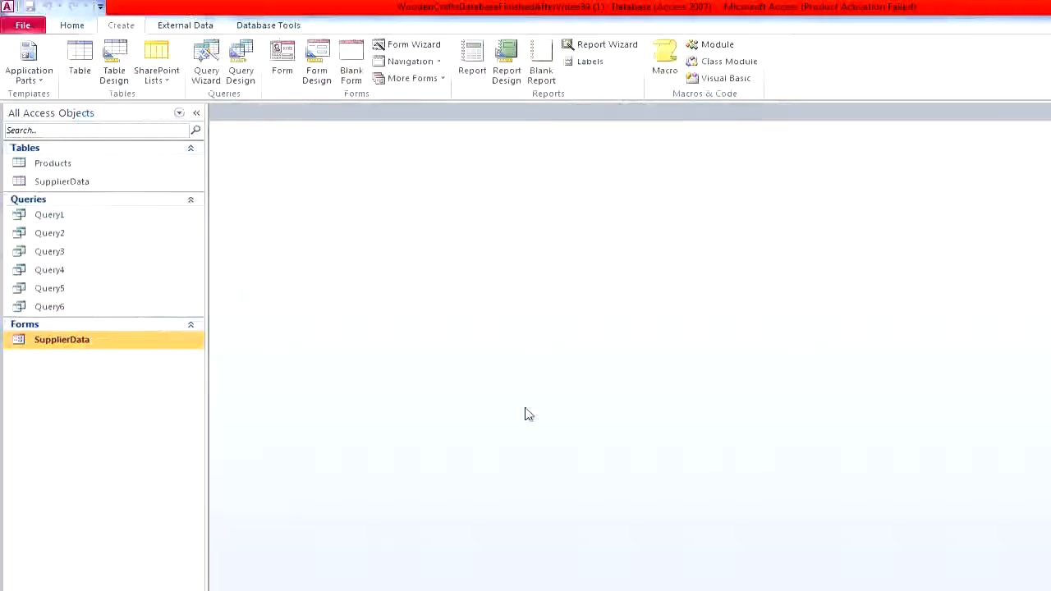
{"action": "left_click", "coordinate": [72, 164]}
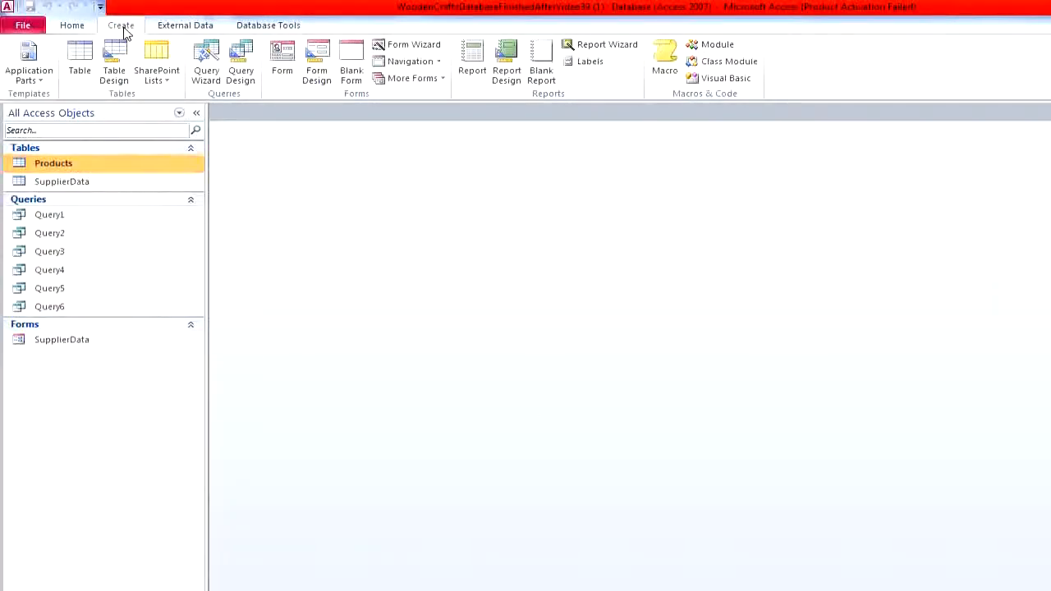
{"action": "left_click", "coordinate": [478, 71]}
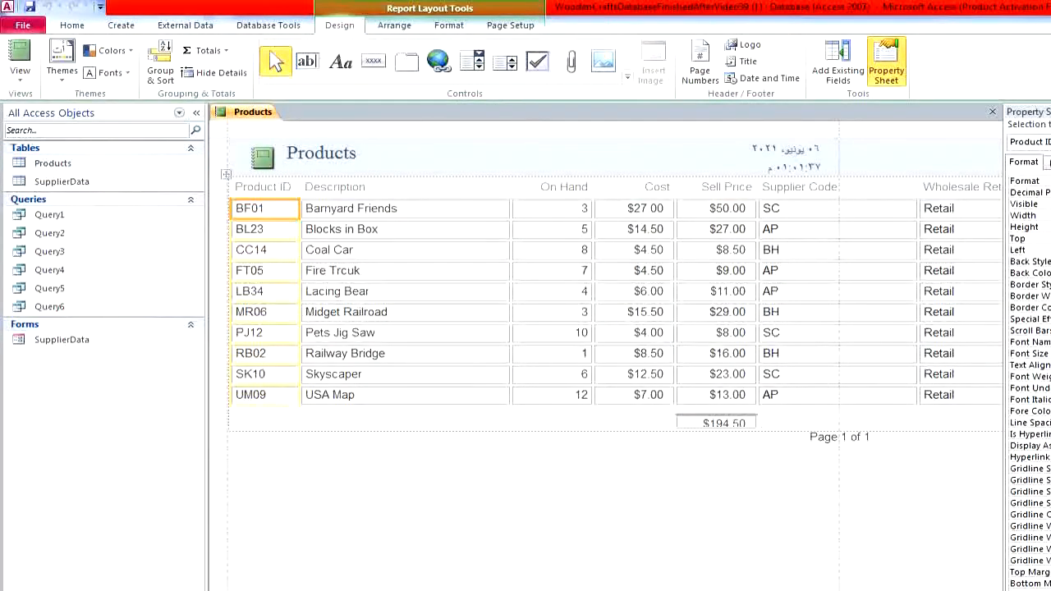
Close the property sheet and the new report, saving the report under the name Products.
{"action": "left_click", "coordinate": [1050, 111]}
{"action": "left_click", "coordinate": [1050, 112]}
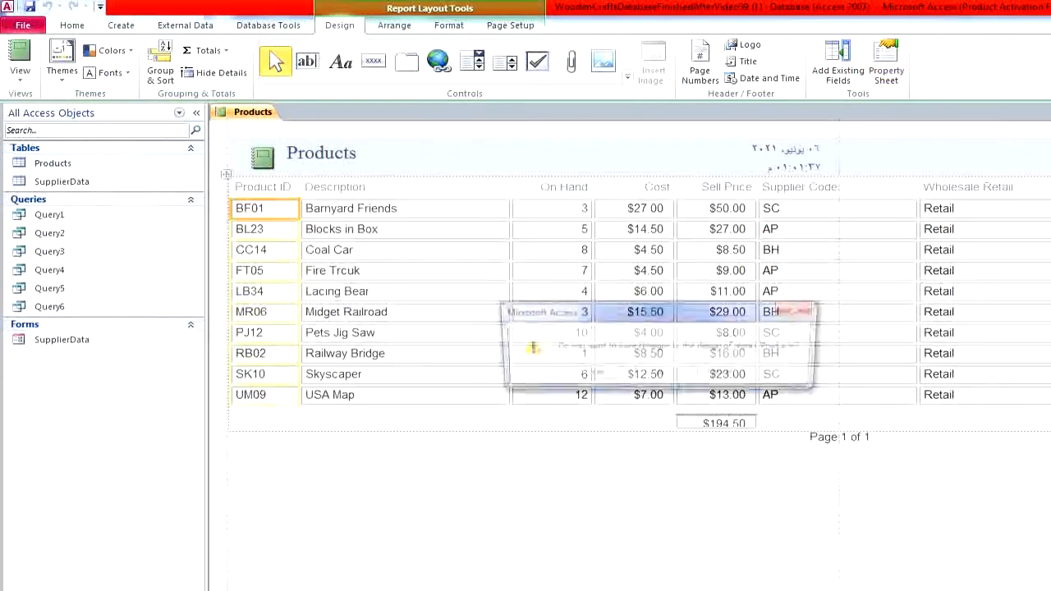
{"action": "left_click", "coordinate": [597, 372]}
{"action": "left_click", "coordinate": [666, 261]}
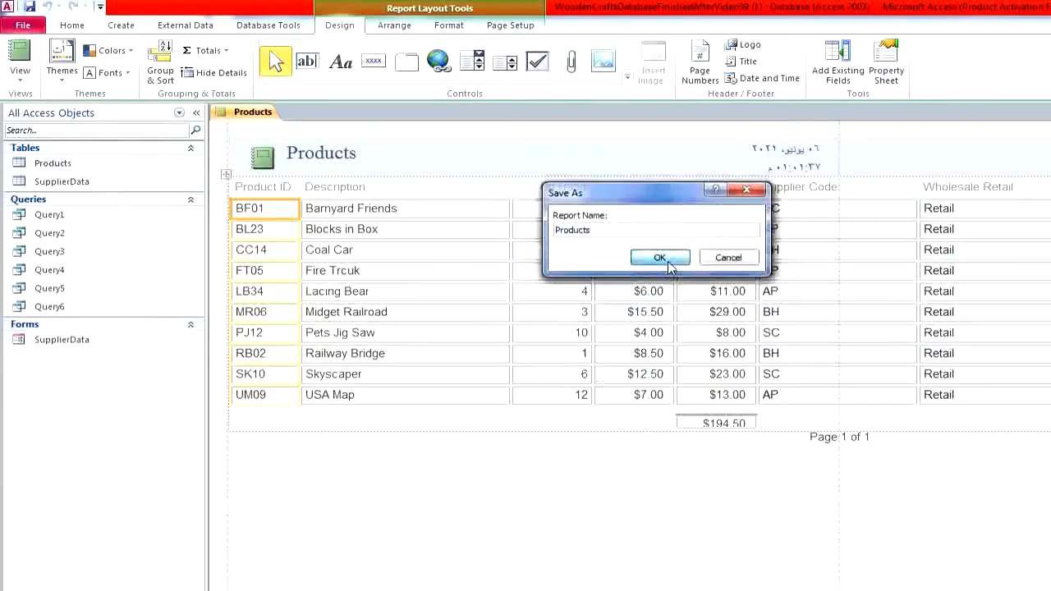
Open the saved Products report, examine its page layout in Print Preview, and return to the report view.
{"action": "left_click", "coordinate": [158, 376]}
{"action": "right_click", "coordinate": [158, 379]}
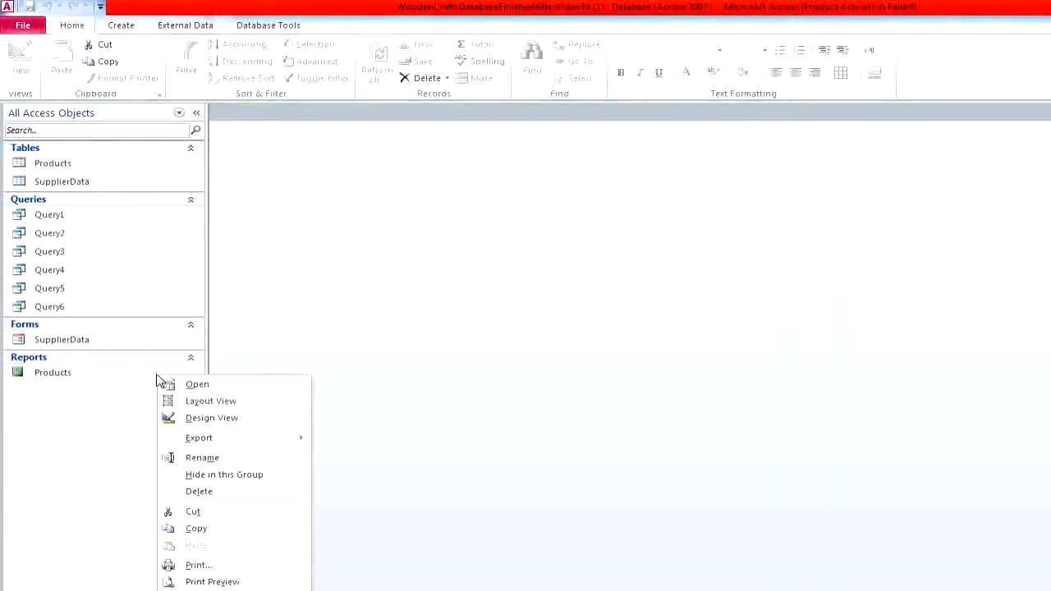
{"action": "left_click", "coordinate": [215, 386]}
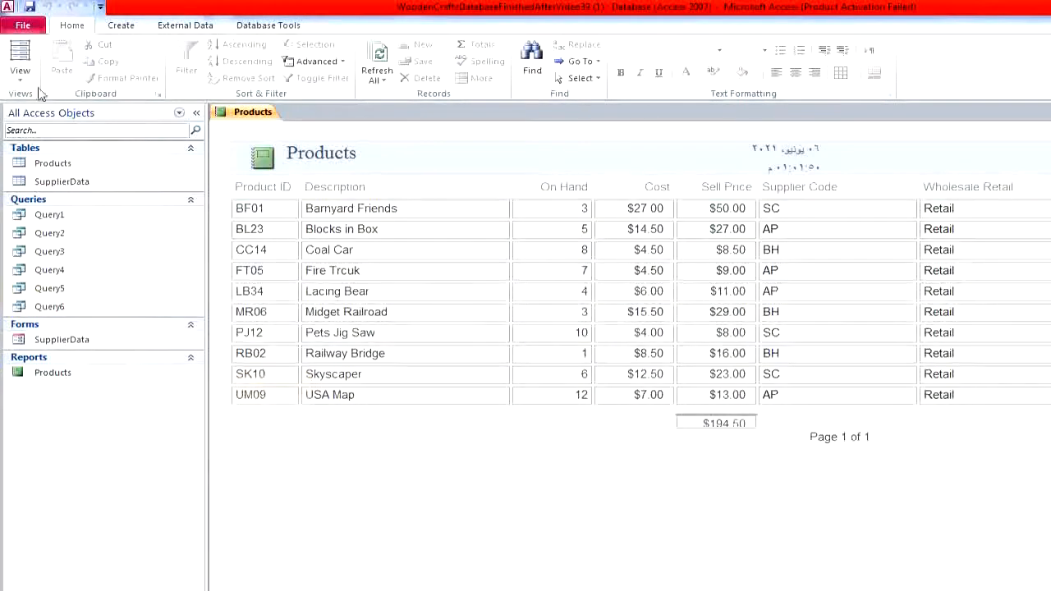
{"action": "left_click", "coordinate": [20, 73]}
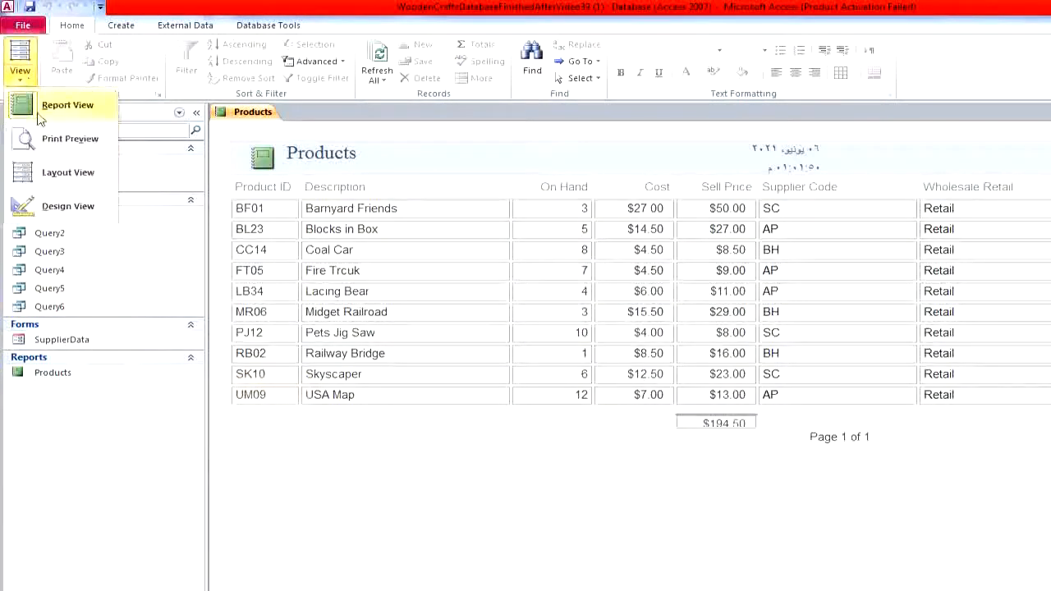
{"action": "left_click", "coordinate": [89, 140]}
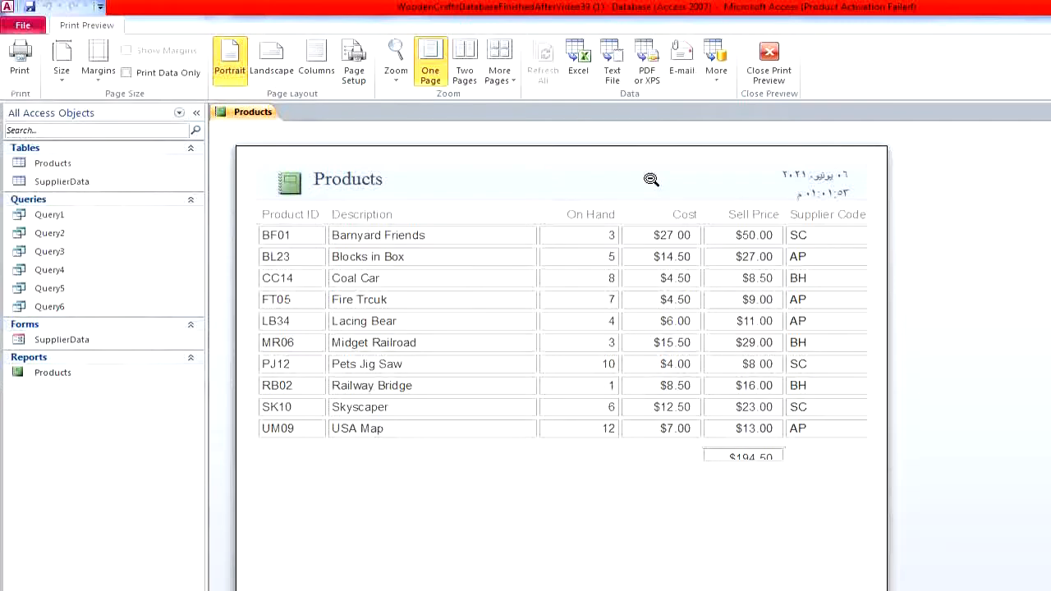
{"action": "left_click", "coordinate": [782, 55]}
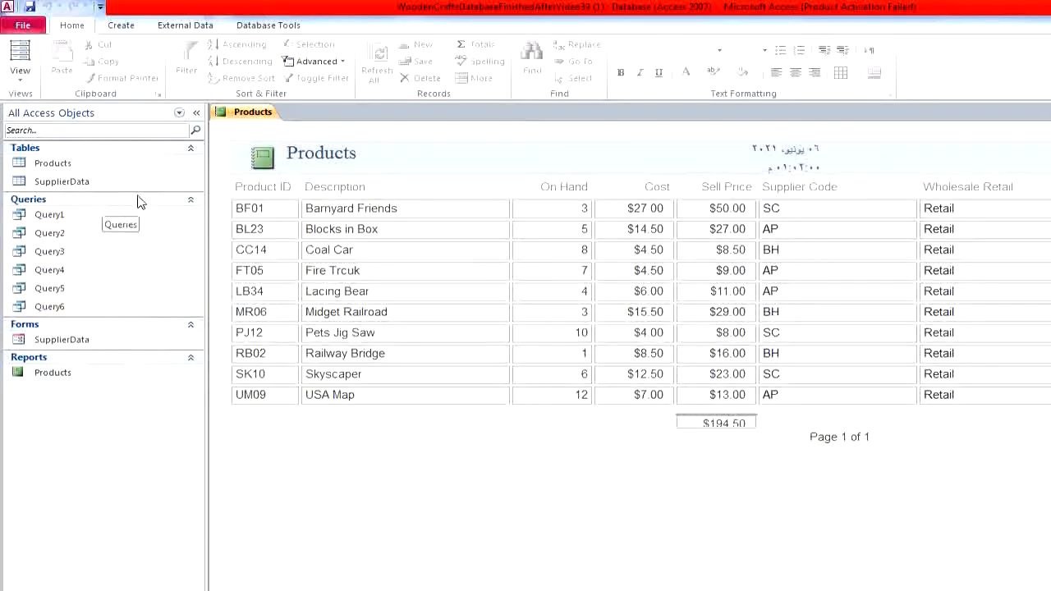
Reopen the SupplierData form and close it with its Close Form button, close the Products report, and exit Access.
{"action": "double_click", "coordinate": [63, 337]}
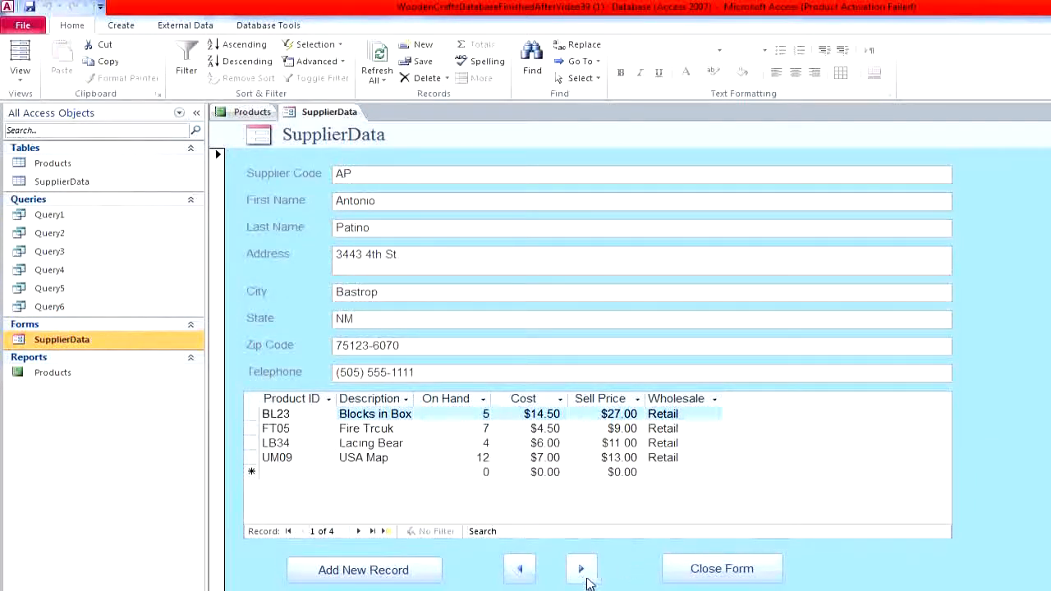
{"action": "left_click", "coordinate": [757, 579]}
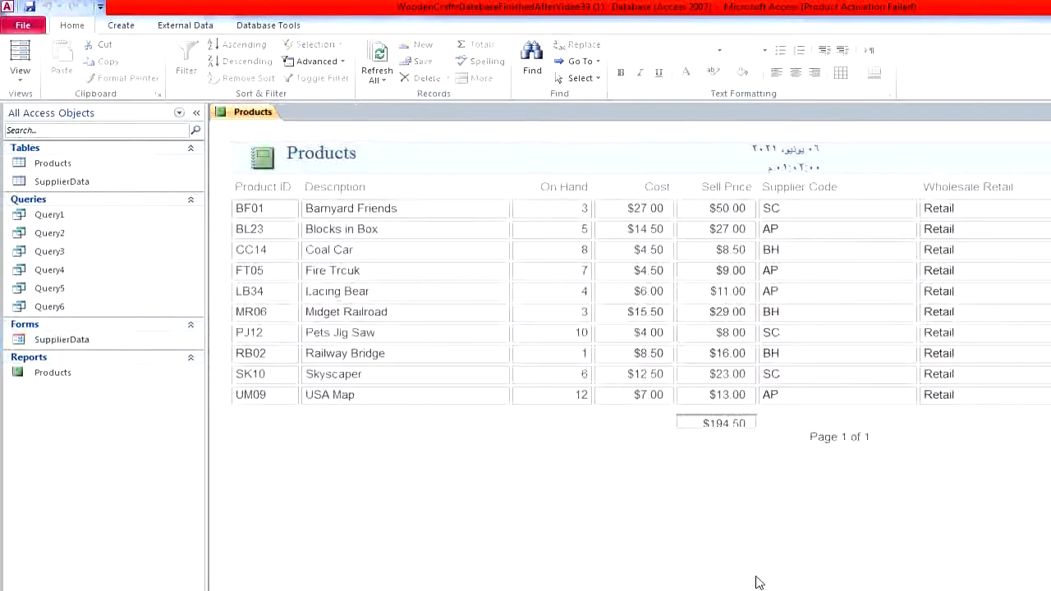
{"action": "key", "text": "ctrl+w"}
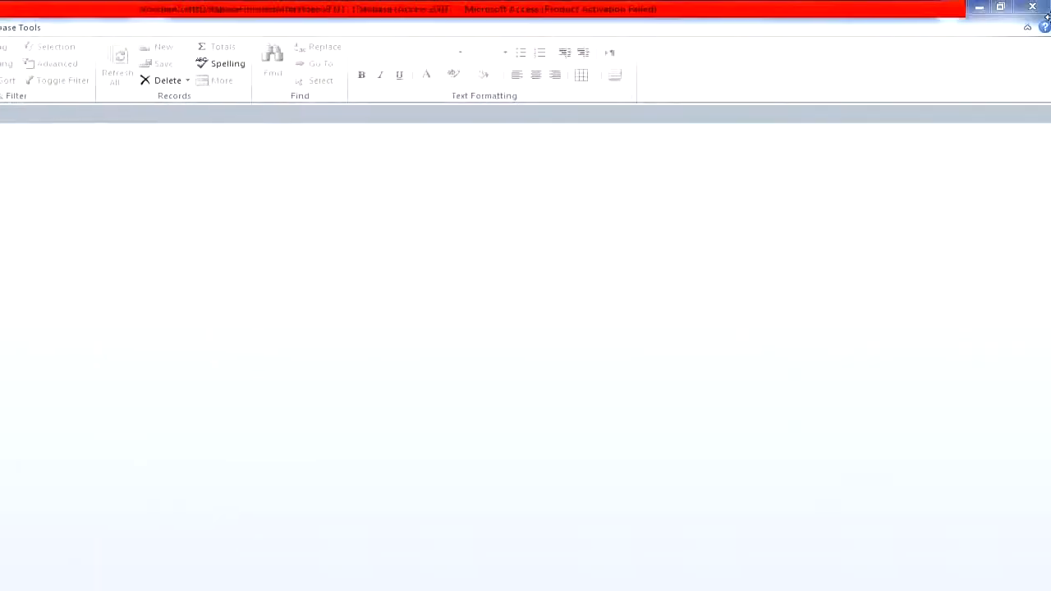
{"action": "left_click", "coordinate": [1036, 9]}
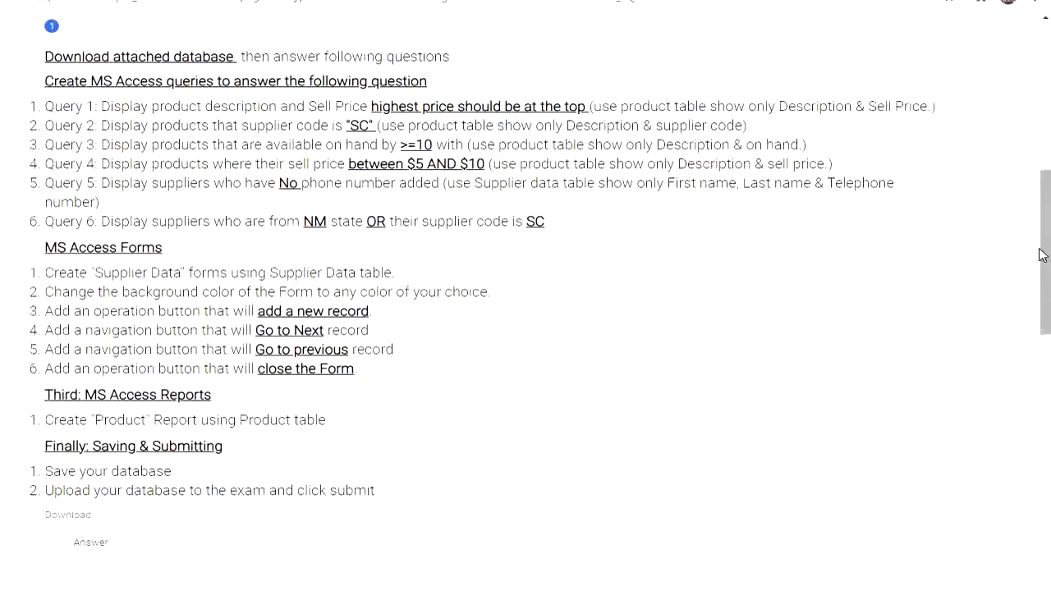
Find the solution upload area on the assignment page, and rename the WoodenCraftsDatabaseFinishedAfterVideo39 Access file in Downloads with the student's first name.
{"action": "left_click_drag", "start_coordinate": [1046, 258], "coordinate": [1047, 367]}
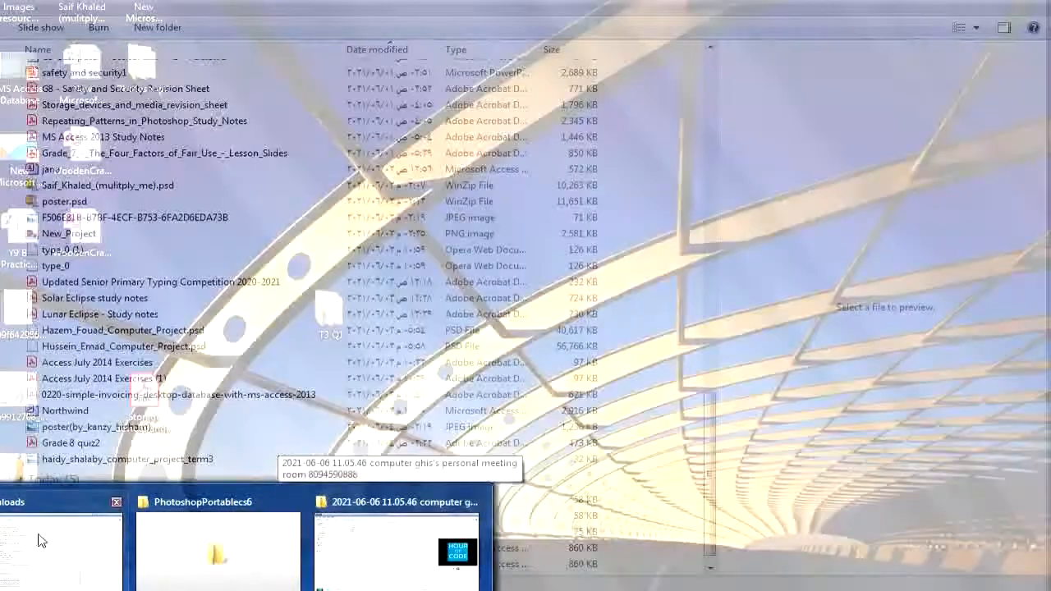
{"action": "left_click", "coordinate": [41, 541]}
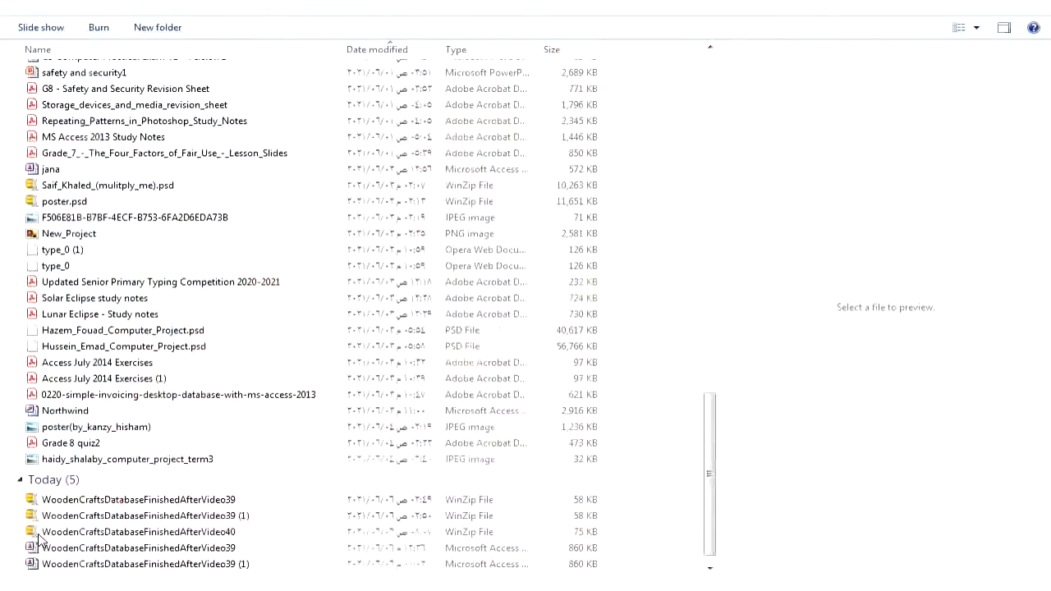
{"action": "right_click", "coordinate": [252, 548]}
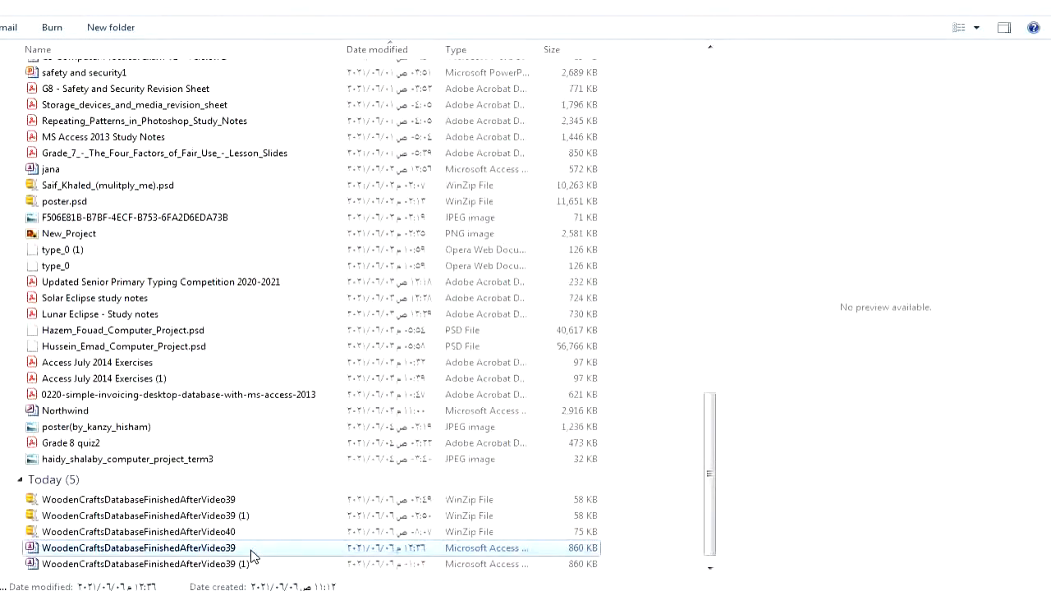
{"action": "left_click", "coordinate": [289, 517]}
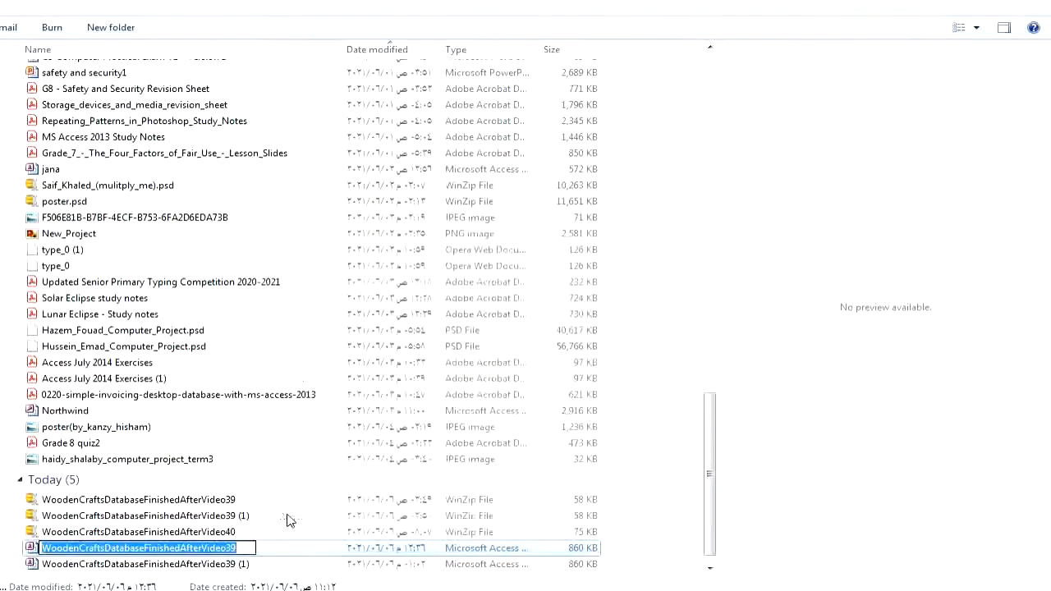
{"action": "type", "text": "fatm"}
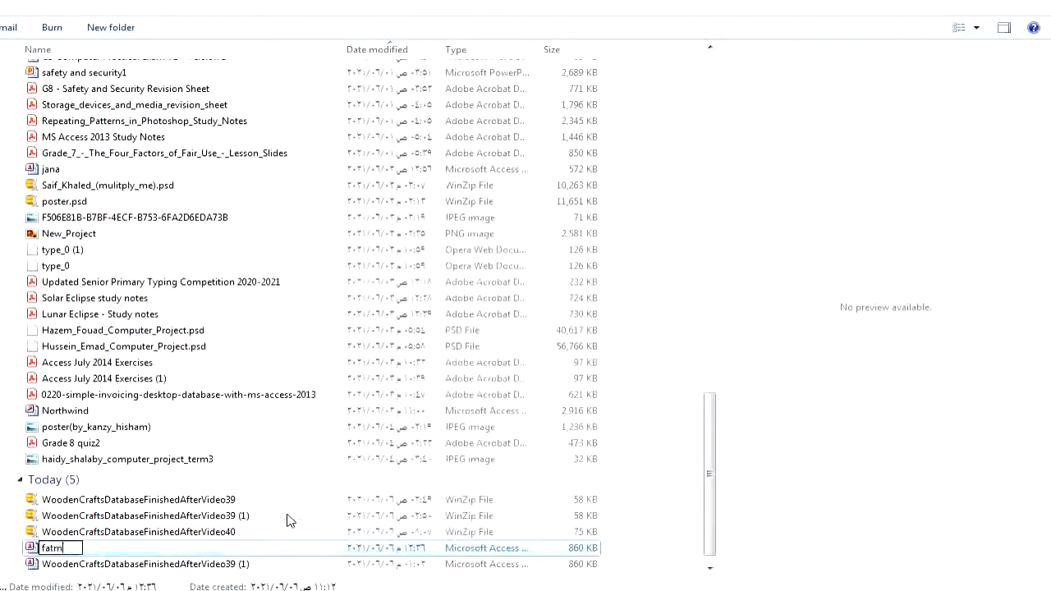
{"action": "type", "text": "a"}
{"action": "key", "text": "Return"}
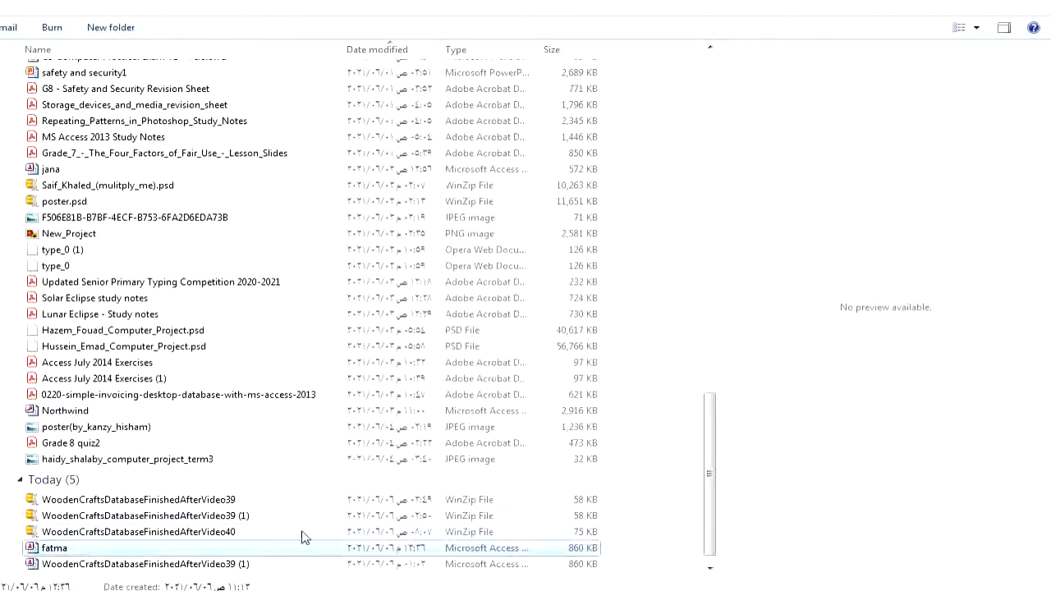
Return to the assignment page and attach the renamed Access database from Downloads as the solution file.
{"action": "key", "text": "alt+Tab"}
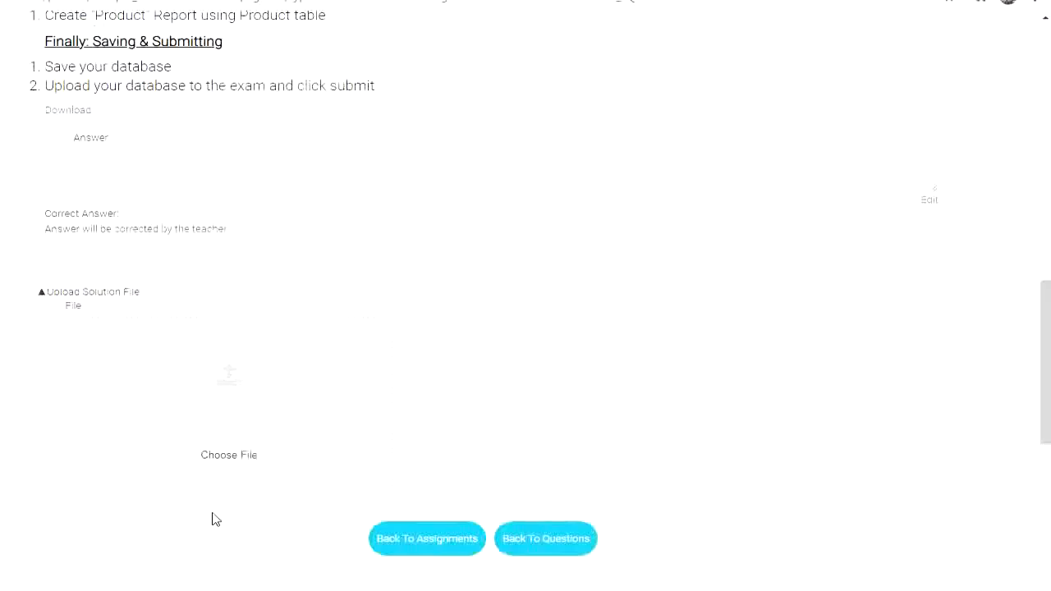
{"action": "left_click", "coordinate": [235, 453]}
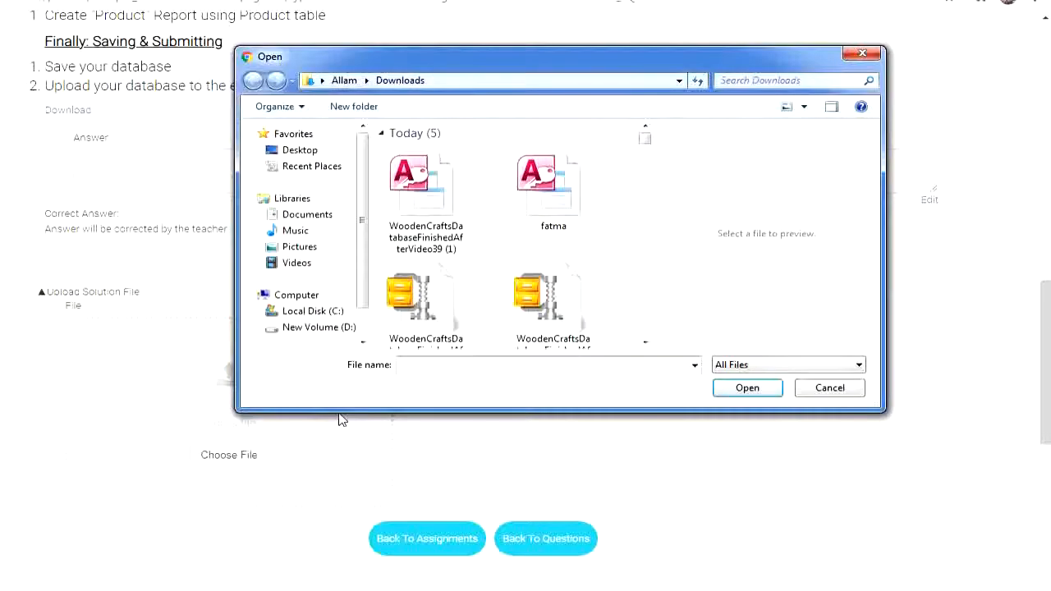
{"action": "left_click", "coordinate": [550, 185]}
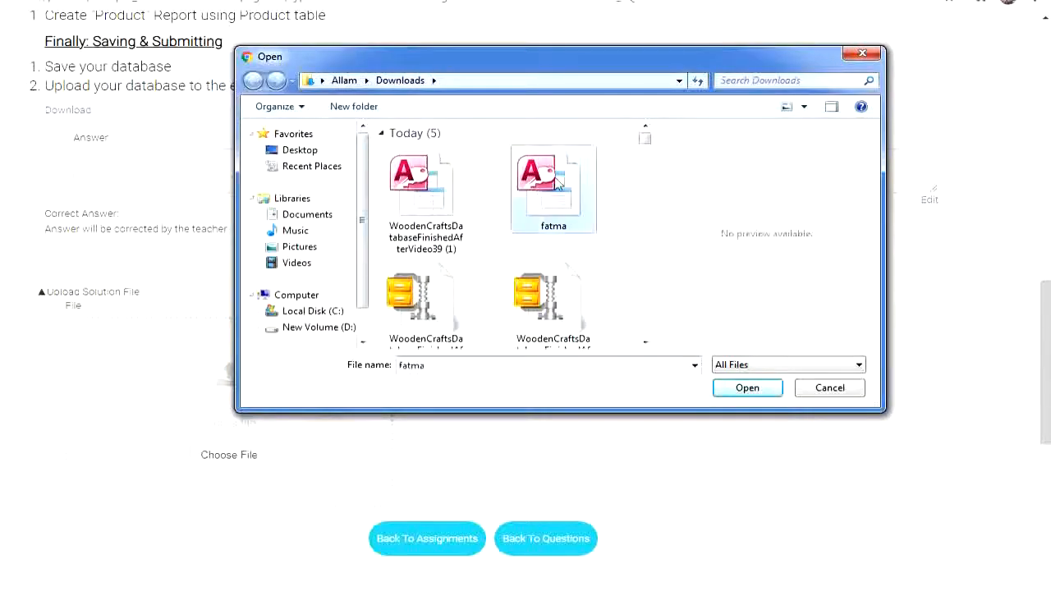
{"action": "left_click", "coordinate": [769, 392]}
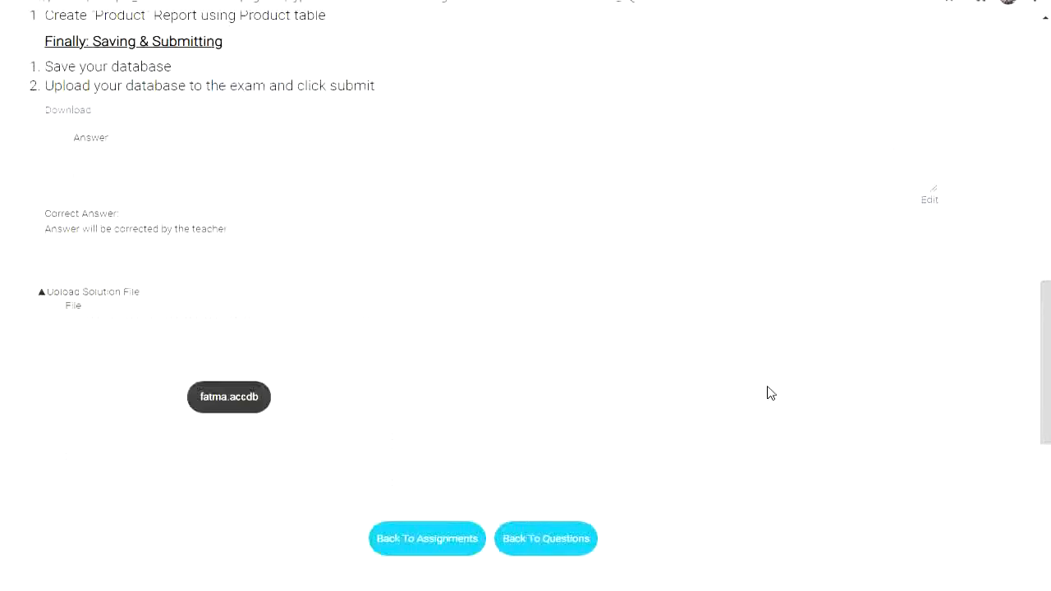